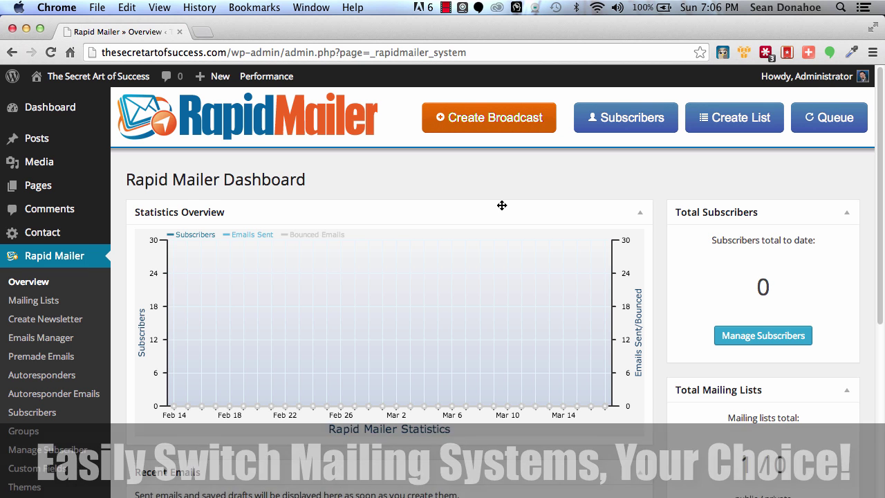
# Review the Rapid Mailer dashboard's statistics, recent emails, and subscriber, mailing list and email total panels
pyautogui.scroll(-3, 506, 202)
pyautogui.scroll(3, 507, 203)
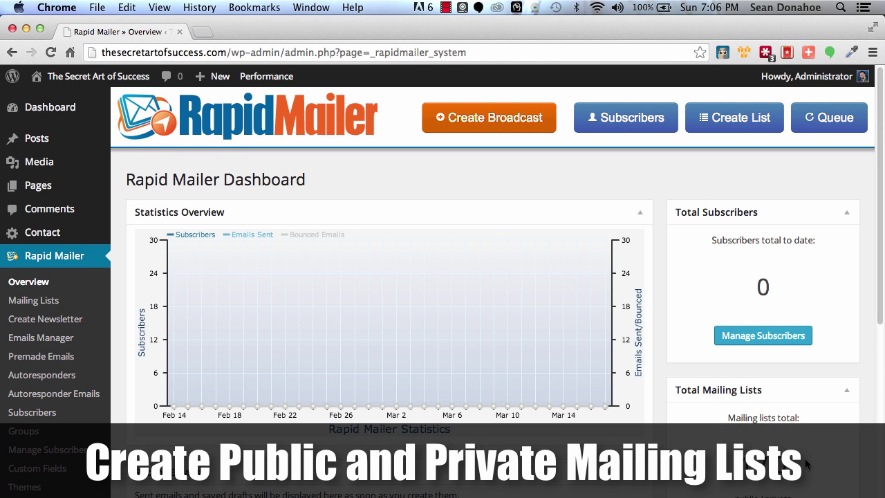
pyautogui.scroll(-4, 806, 459)
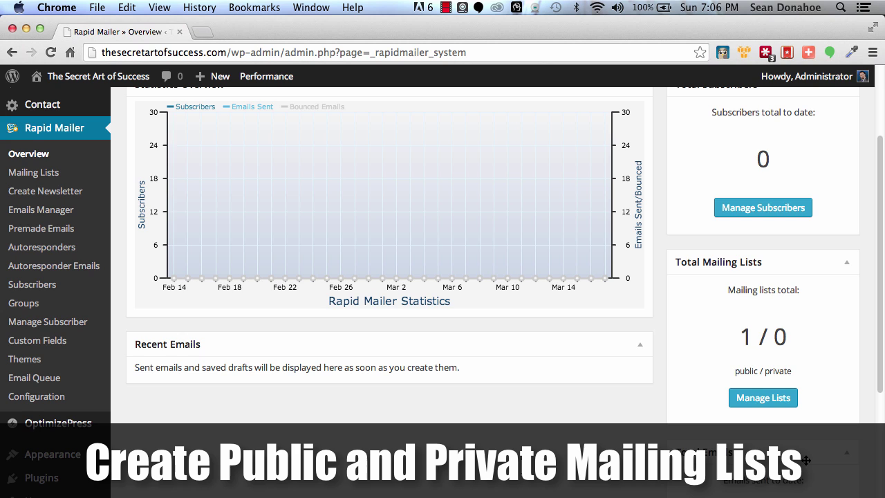
pyautogui.scroll(-7, 806, 459)
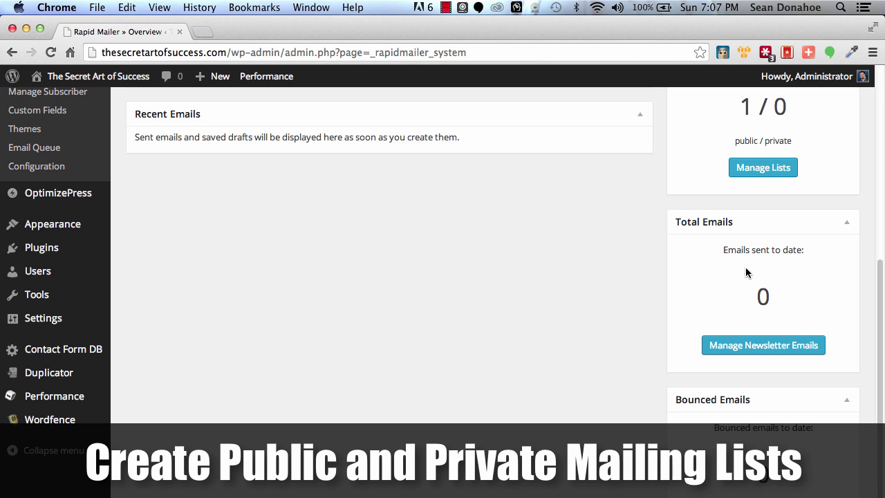
pyautogui.scroll(7, 745, 273)
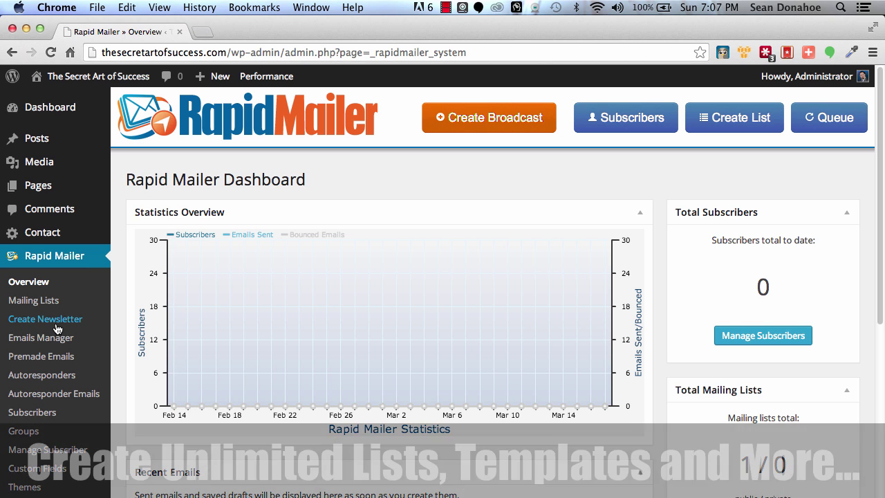
pyautogui.scroll(-1, 58, 325)
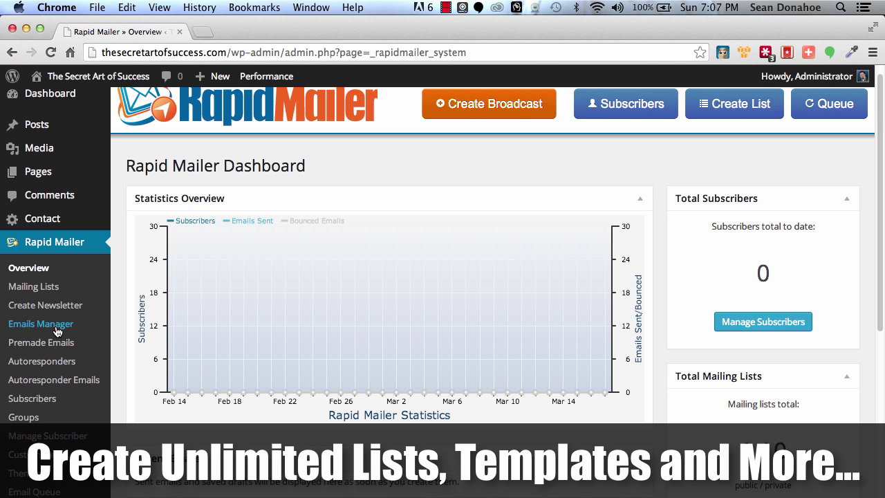
pyautogui.scroll(-2, 57, 331)
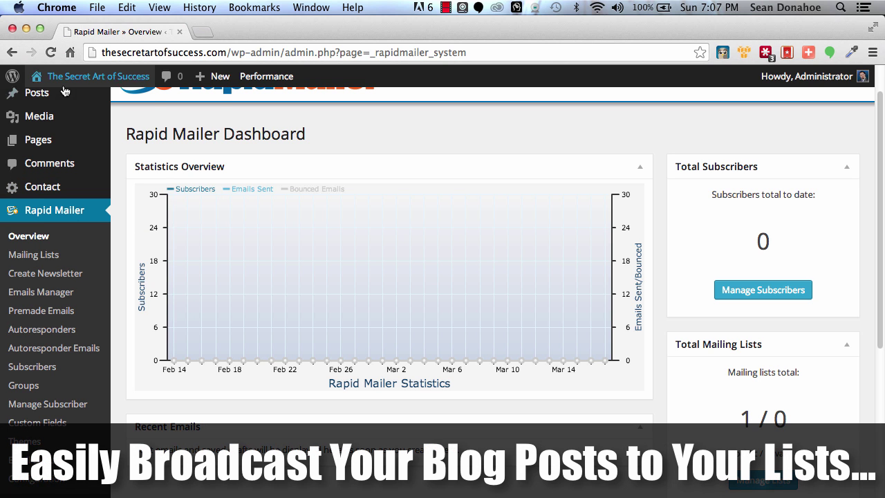
# Open the page for adding a new blog post in a new browser tab and switch to it
pyautogui.moveTo(90, 93)
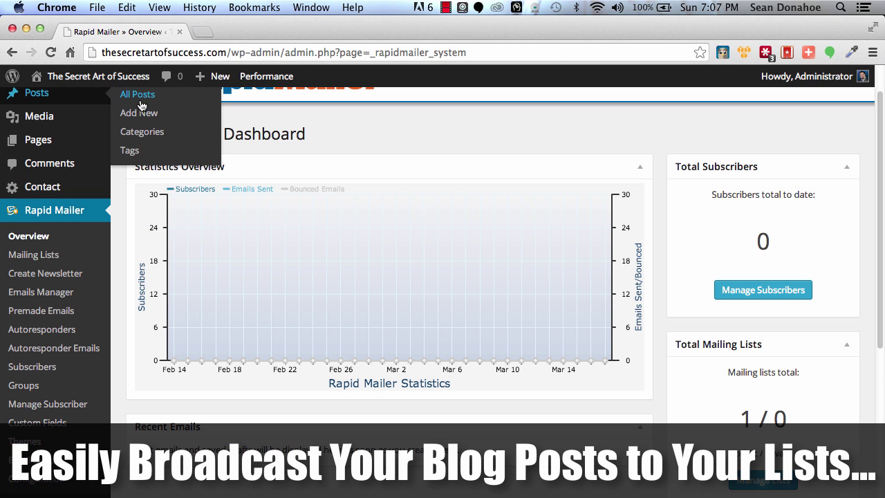
pyautogui.rightClick(140, 112)
pyautogui.click(177, 115)
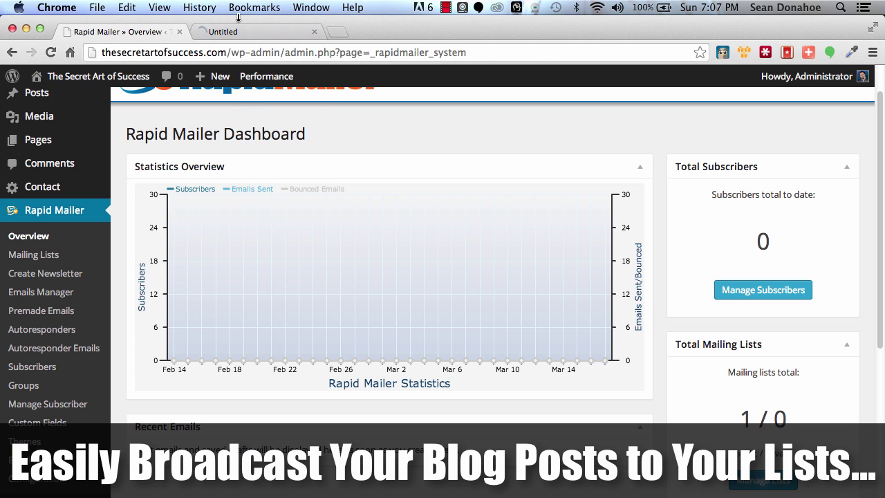
pyautogui.click(229, 35)
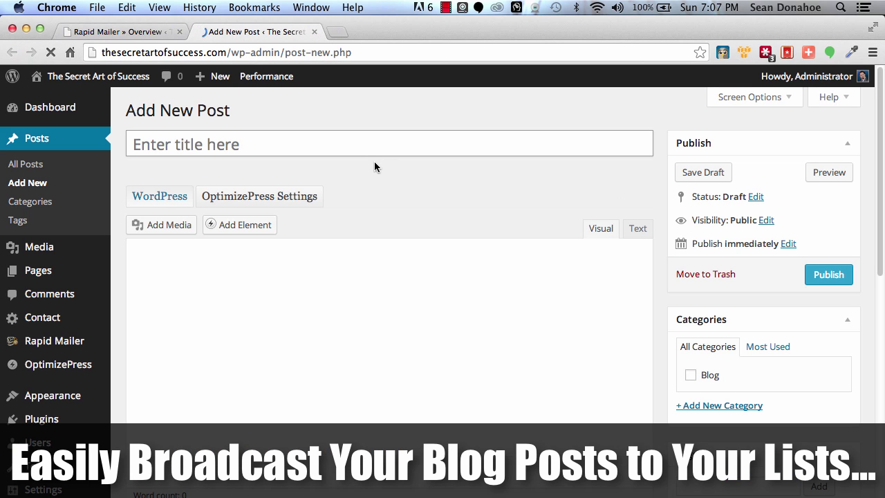
# Preview The Blues theme in the new post's Send as Newsletter section, examine its layout, and close the preview
pyautogui.scroll(-15, 390, 339)
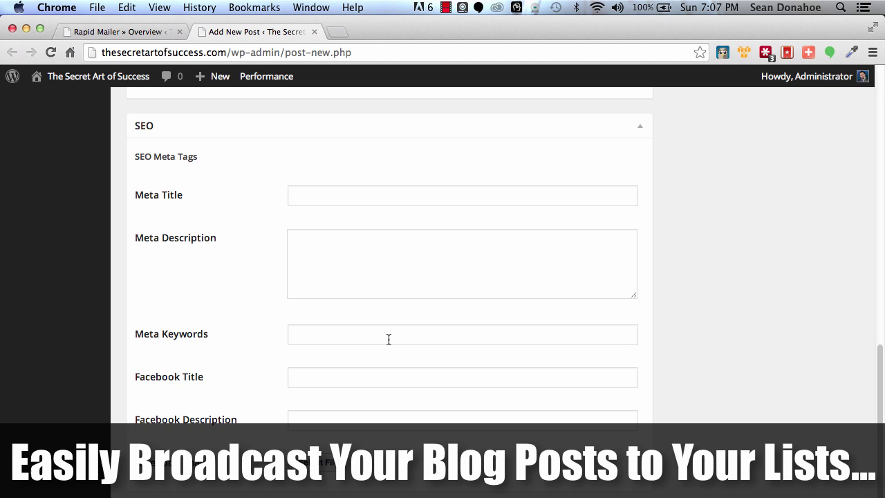
pyautogui.scroll(10, 388, 339)
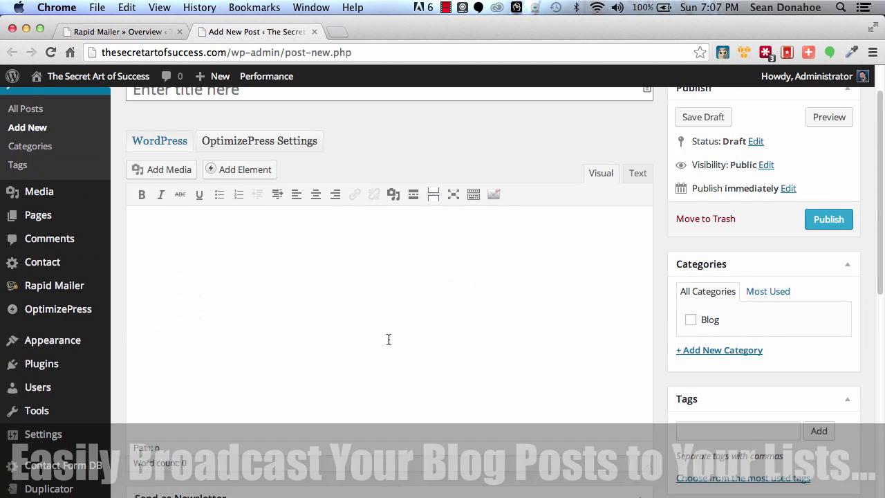
pyautogui.scroll(-6, 388, 339)
pyautogui.scroll(3, 388, 342)
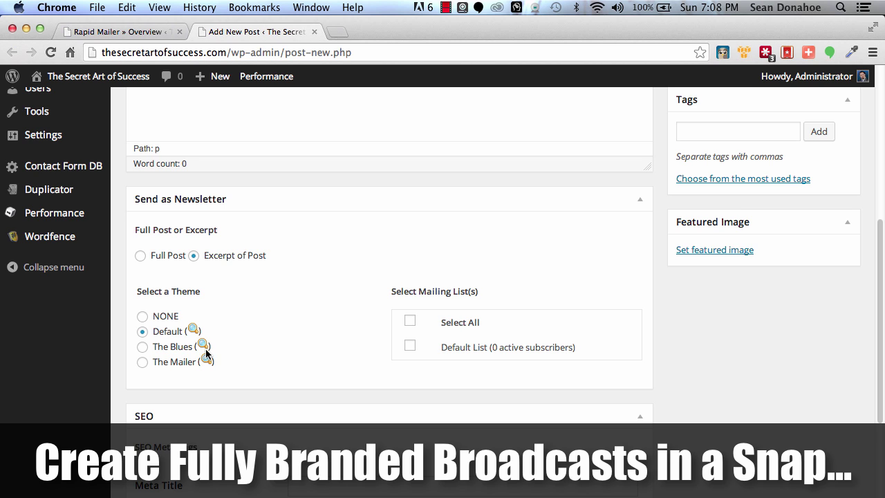
pyautogui.click(206, 348)
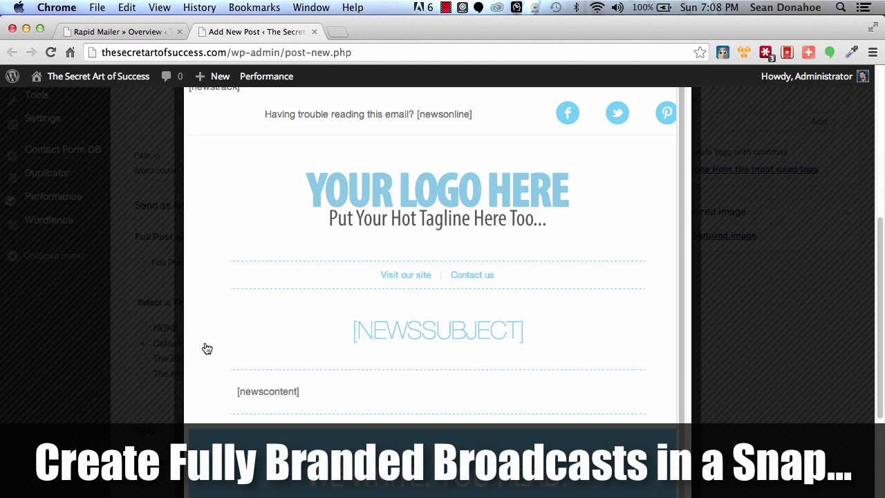
pyautogui.scroll(-10, 386, 238)
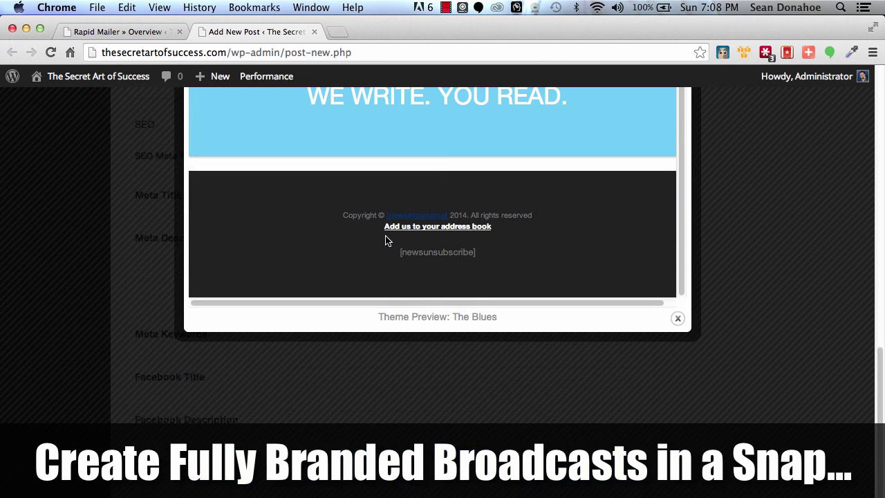
pyautogui.scroll(9, 385, 240)
pyautogui.scroll(5, 386, 241)
pyautogui.scroll(-4, 385, 237)
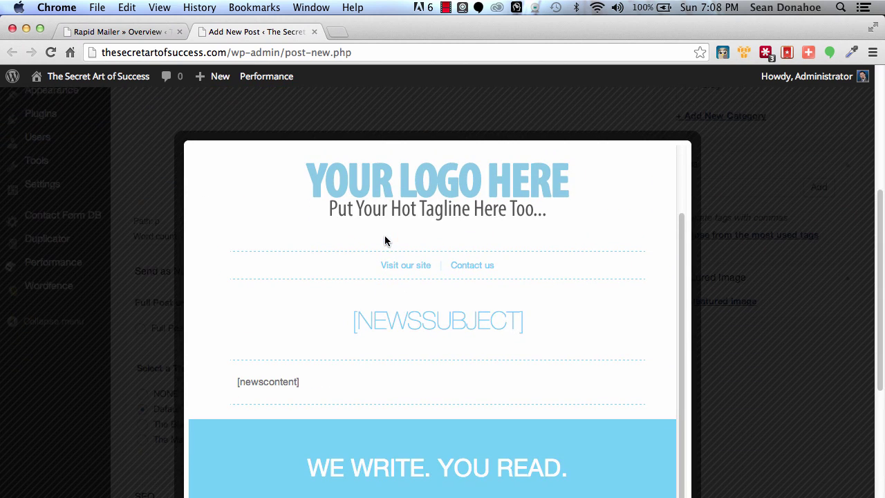
pyautogui.scroll(3, 633, 152)
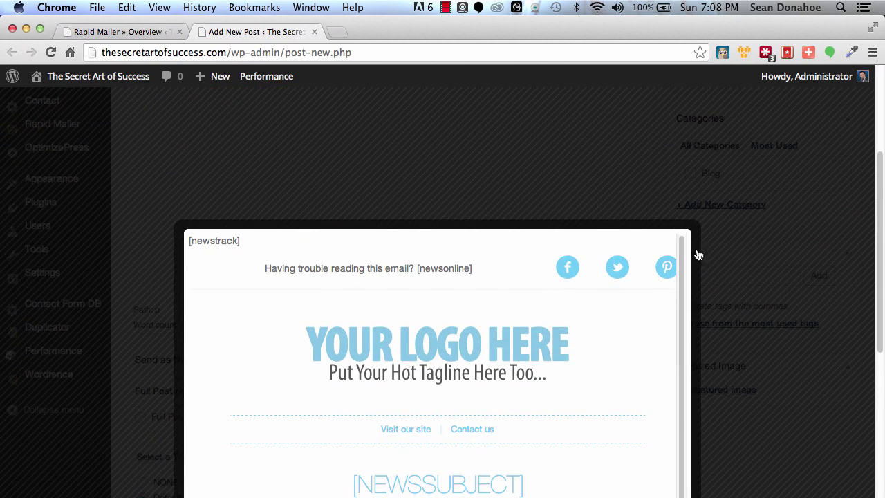
pyautogui.scroll(-4, 712, 265)
pyautogui.scroll(-3, 714, 267)
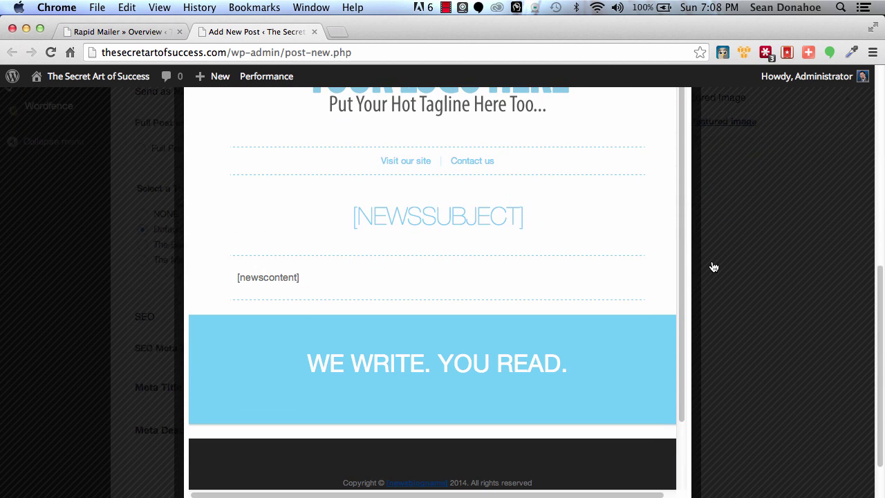
pyautogui.press('Escape')
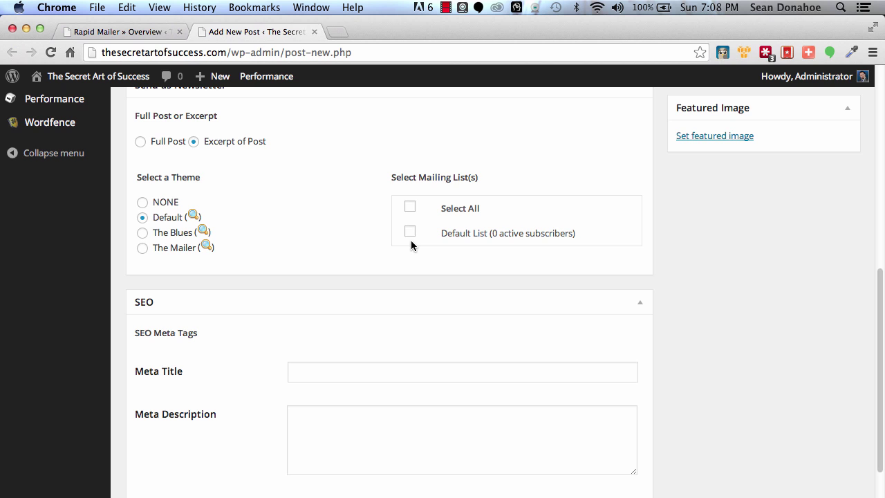
# Go from the post editor to Rapid Mailer's Autoresponders page and start a new autoresponder
pyautogui.scroll(3, 332, 221)
pyautogui.scroll(1, 332, 222)
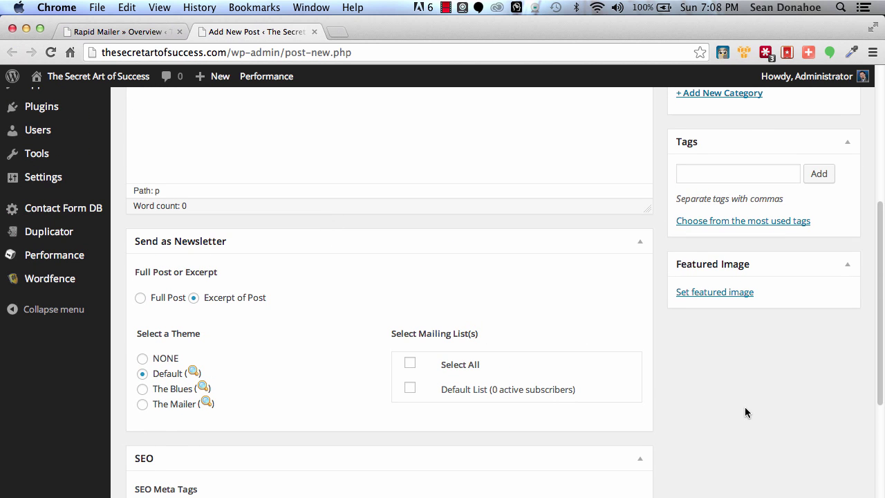
pyautogui.scroll(8, 745, 412)
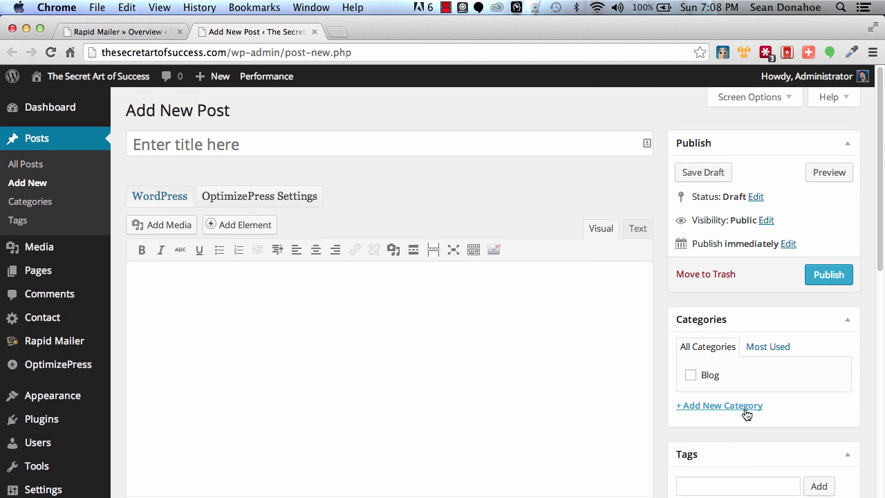
pyautogui.scroll(-8, 747, 412)
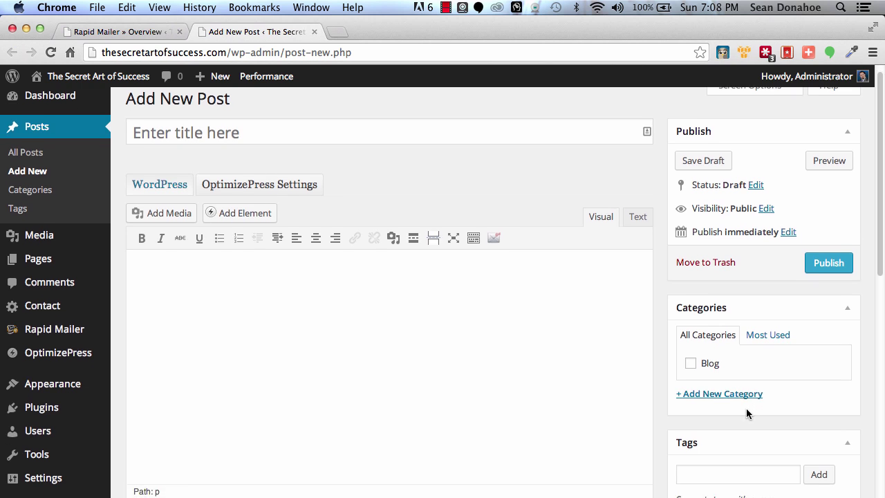
pyautogui.scroll(8, 746, 414)
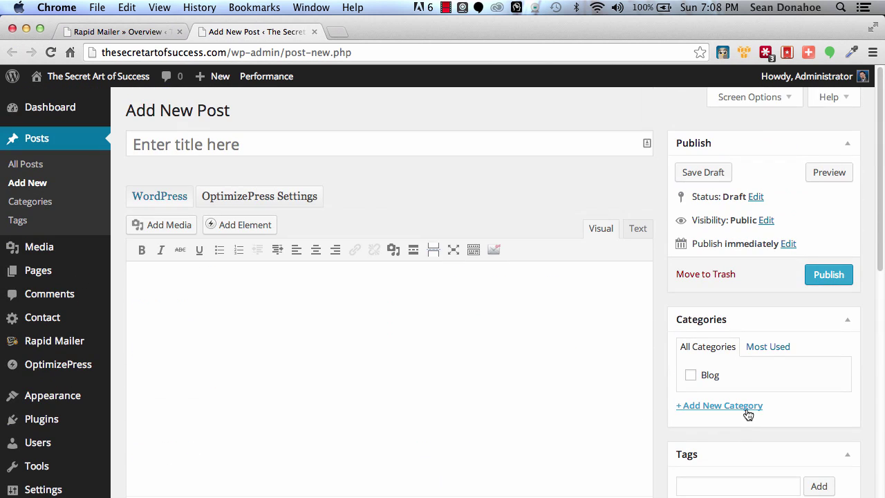
pyautogui.moveTo(34, 340)
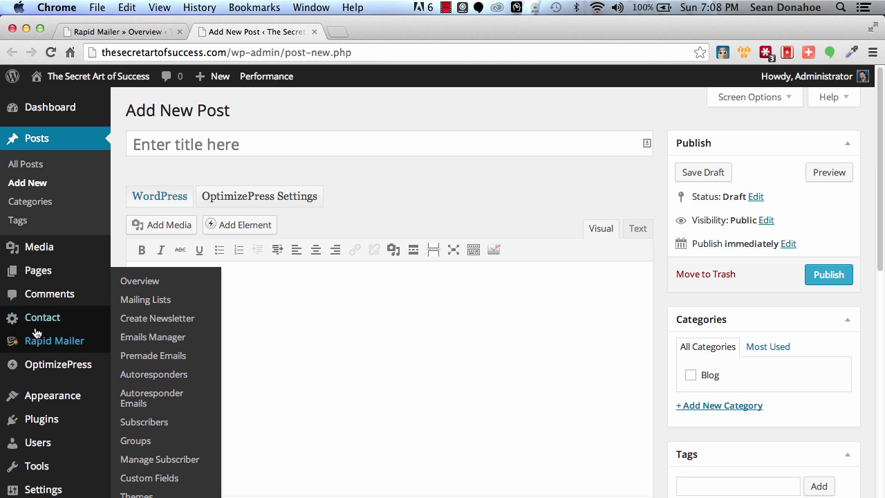
pyautogui.click(35, 339)
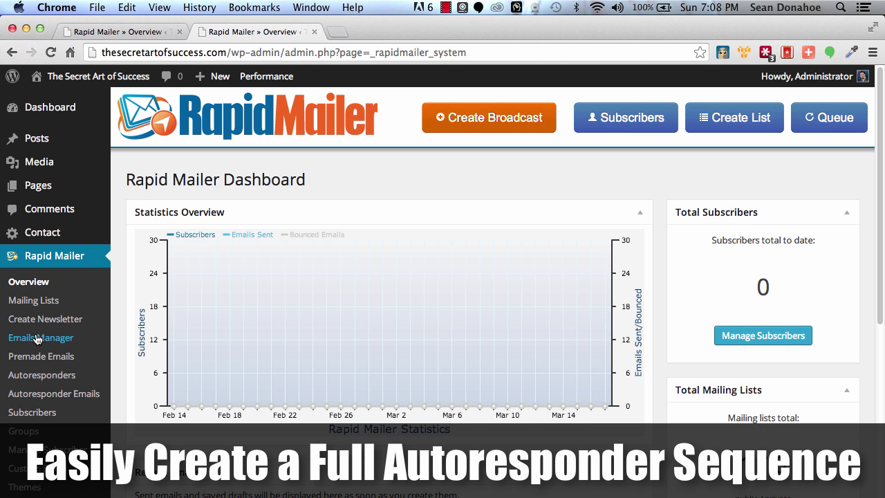
pyautogui.scroll(-3, 36, 339)
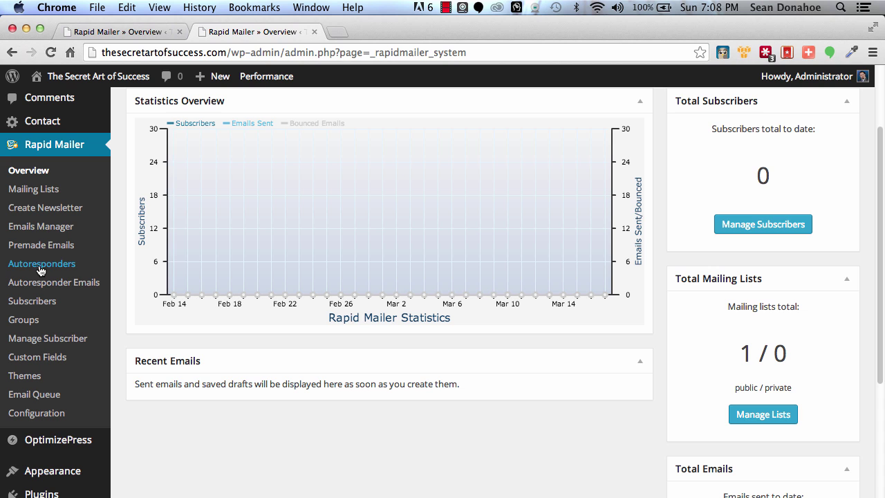
pyautogui.click(40, 269)
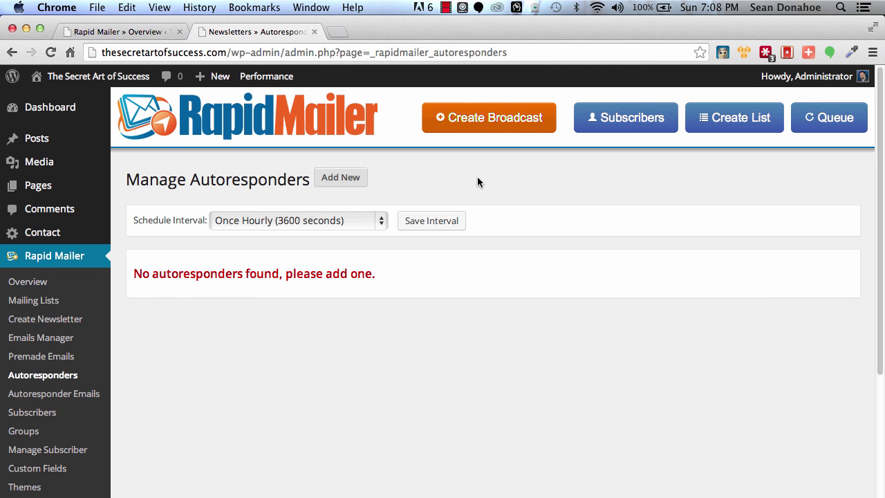
pyautogui.click(348, 180)
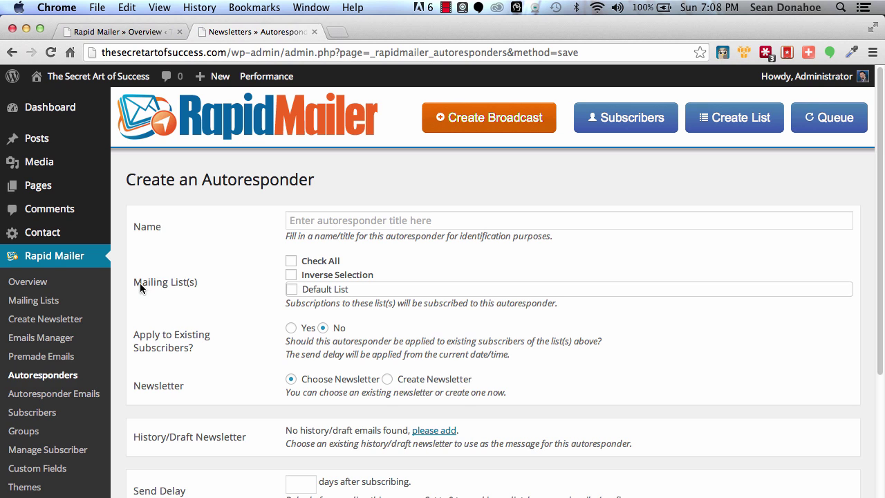
# Name the autoresponder "IMSC Sign Up" and assign it to the Default List
pyautogui.scroll(-1, 184, 283)
pyautogui.click(332, 189)
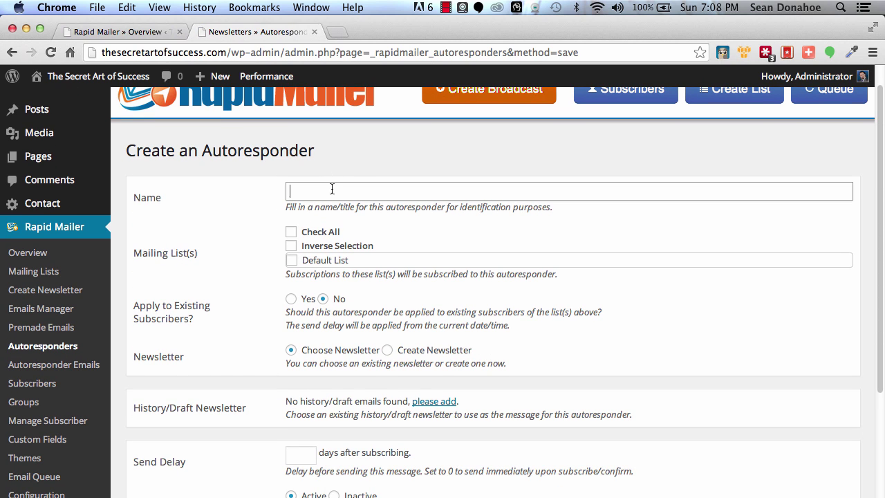
pyautogui.write('IMSC')
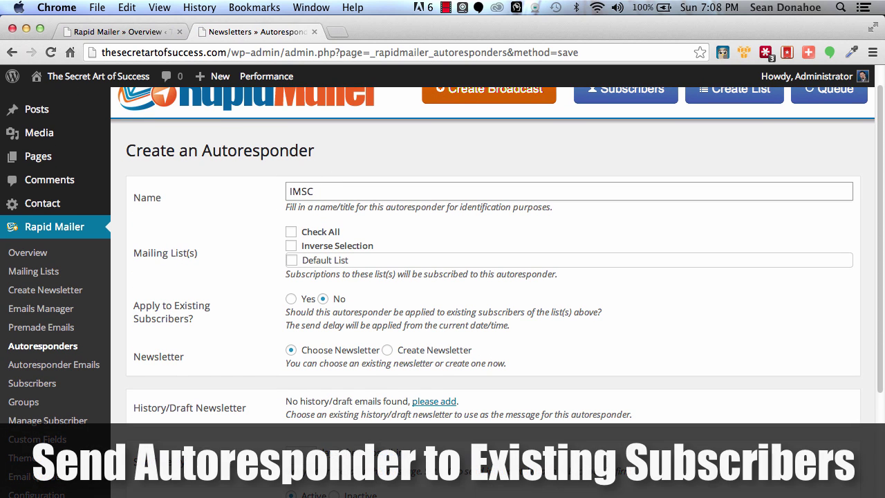
pyautogui.write(' Sign Up')
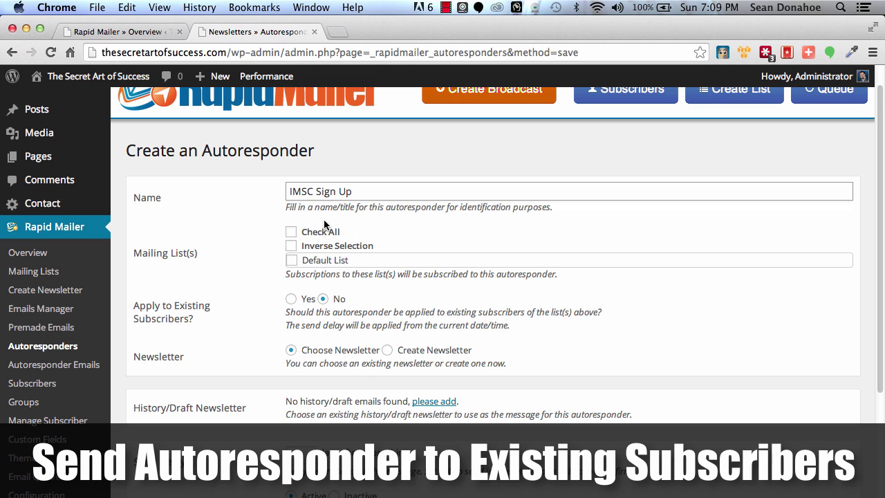
pyautogui.click(294, 261)
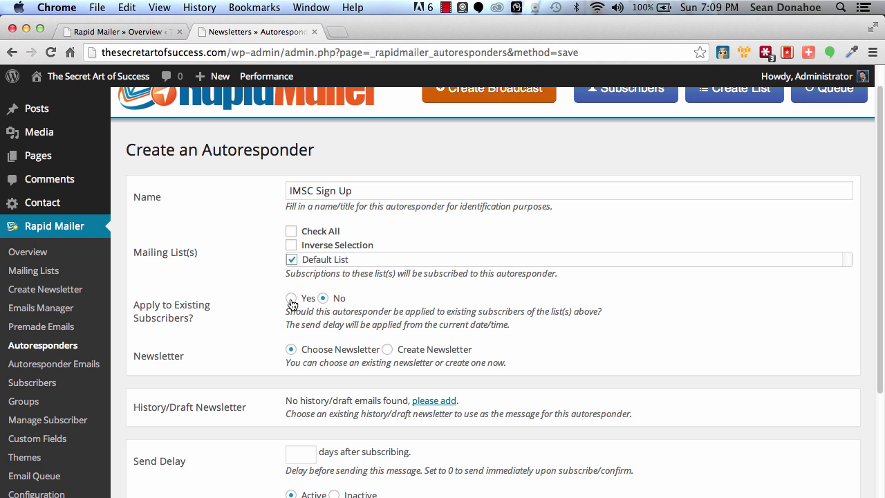
# Apply the autoresponder to existing subscribers and set its newsletter option to Create Newsletter
pyautogui.click(292, 300)
pyautogui.scroll(-3, 247, 307)
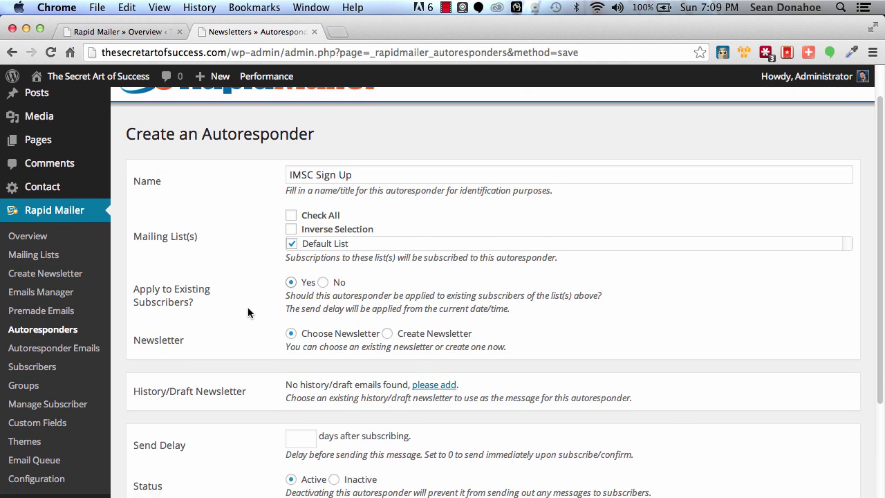
pyautogui.scroll(-1, 248, 311)
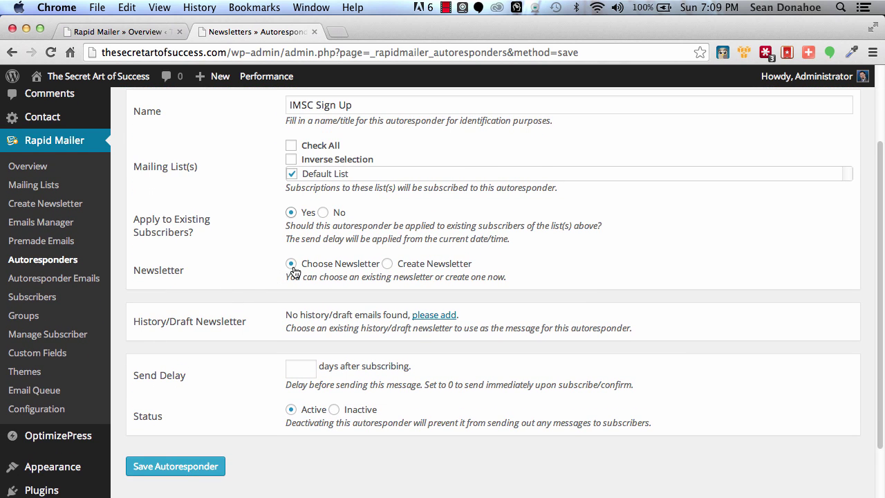
pyautogui.click(411, 268)
# Browse the shortcodes available for the autoresponder's newsletter content
pyautogui.scroll(-4, 445, 335)
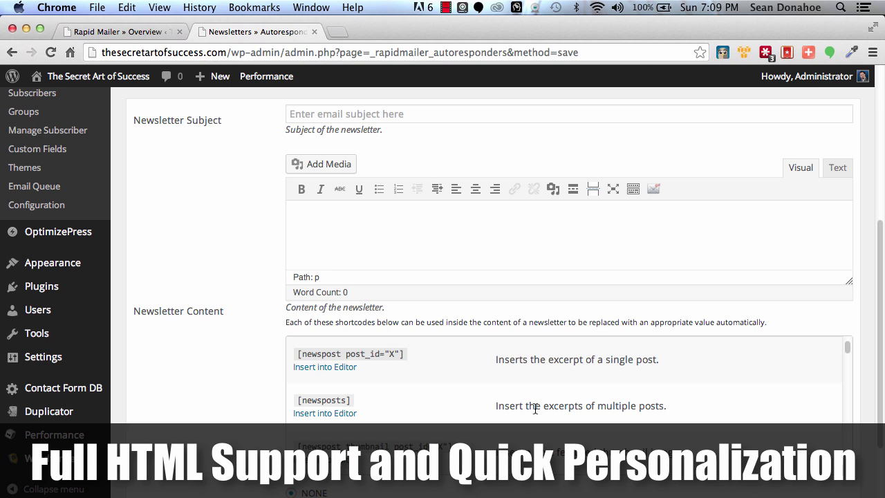
pyautogui.scroll(-1, 527, 408)
pyautogui.scroll(-5, 527, 408)
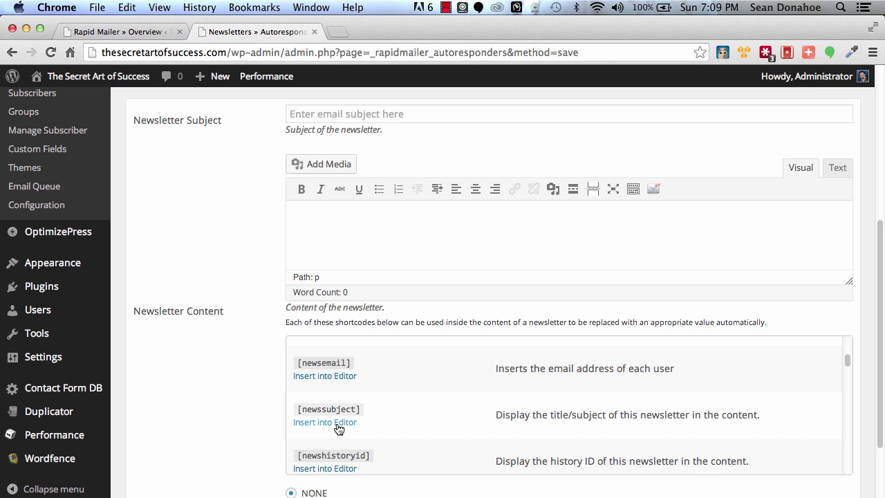
# Review the remaining newsletter shortcodes, including the mailing list, custom field and social media ones
pyautogui.scroll(-5, 501, 442)
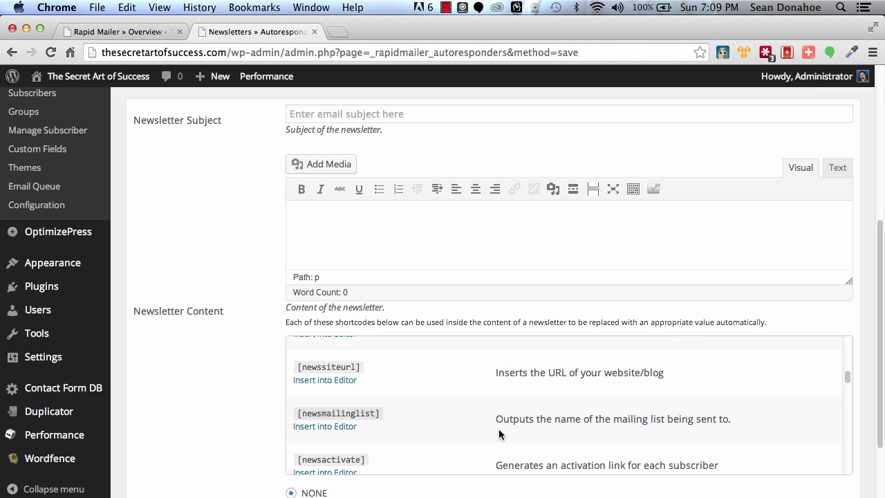
pyautogui.scroll(-10, 499, 433)
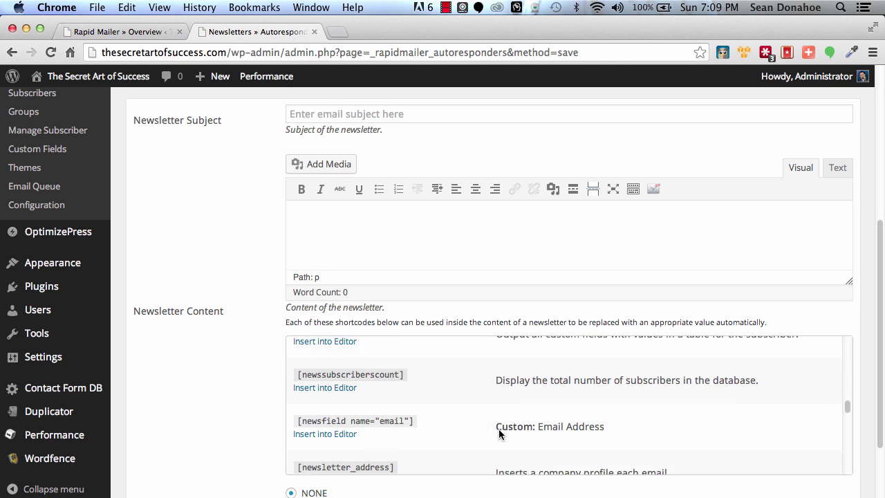
pyautogui.scroll(-10, 500, 434)
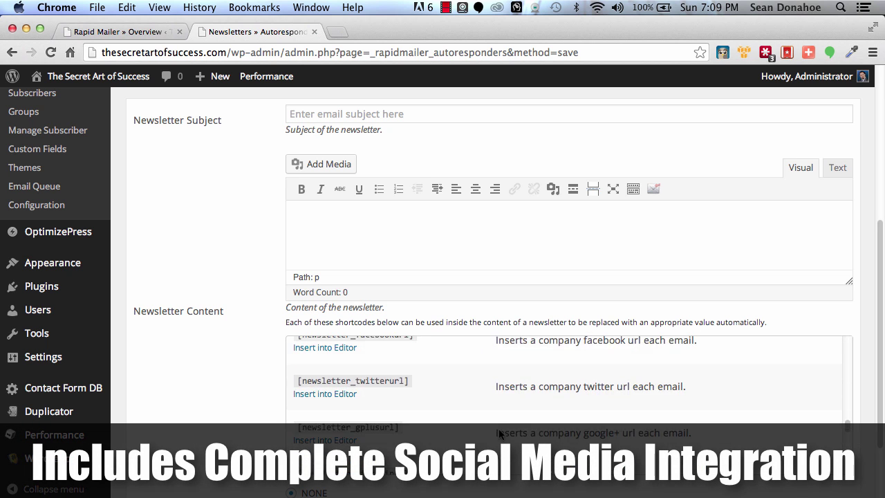
pyautogui.scroll(-3, 498, 429)
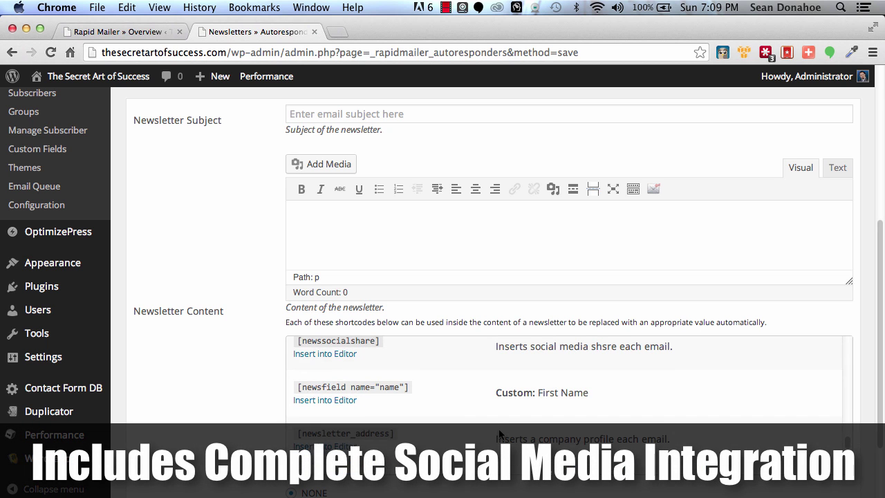
pyautogui.scroll(15, 500, 434)
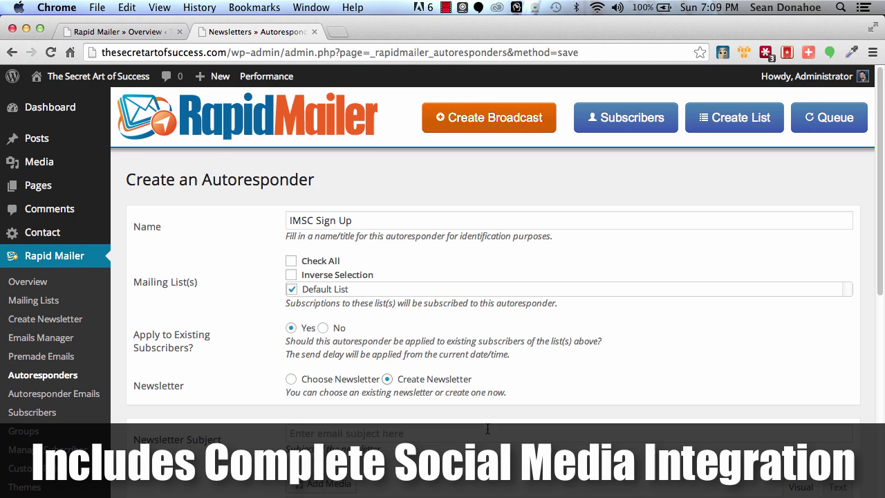
# Examine the newsletter theme, send delay and status options of the autoresponder
pyautogui.scroll(-7, 488, 430)
pyautogui.scroll(-5, 258, 430)
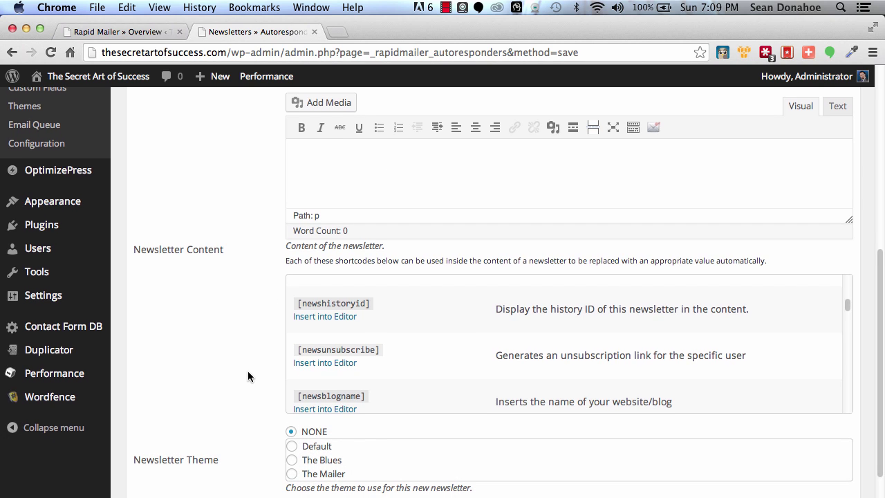
pyautogui.scroll(-5, 247, 371)
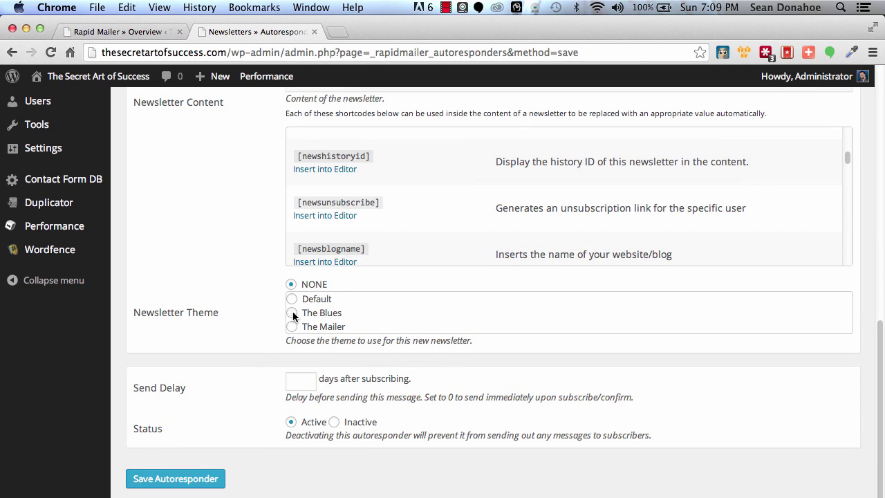
pyautogui.click(307, 384)
pyautogui.scroll(10, 173, 316)
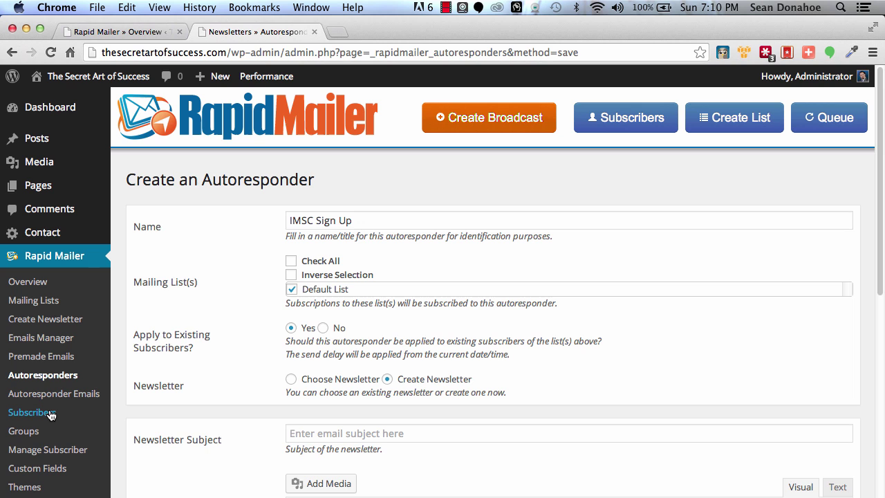
# Go to Rapid Mailer's Manage Subscriber page and choose emailtest.csv from the Desktop as the import file
pyautogui.click(72, 451)
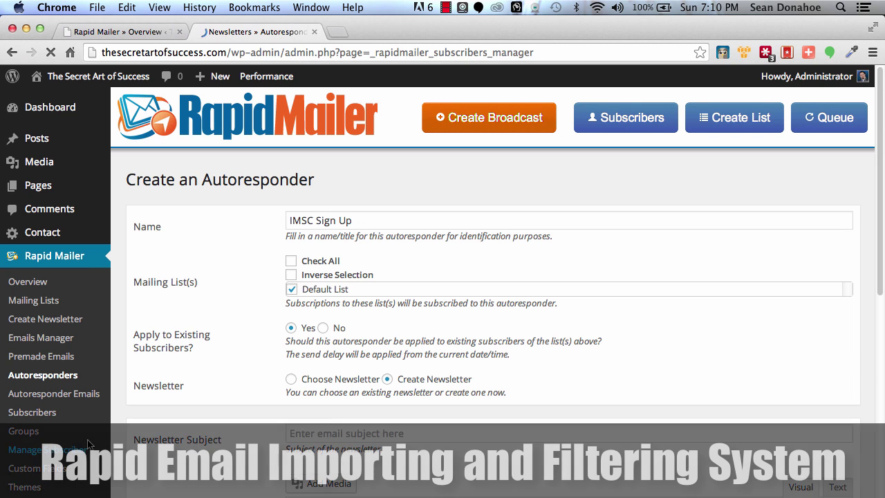
pyautogui.click(298, 271)
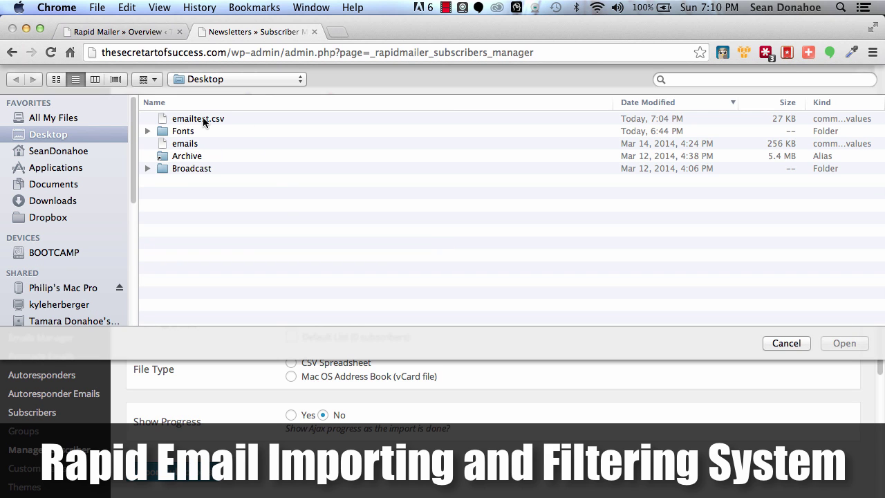
pyautogui.click(203, 118)
pyautogui.click(843, 344)
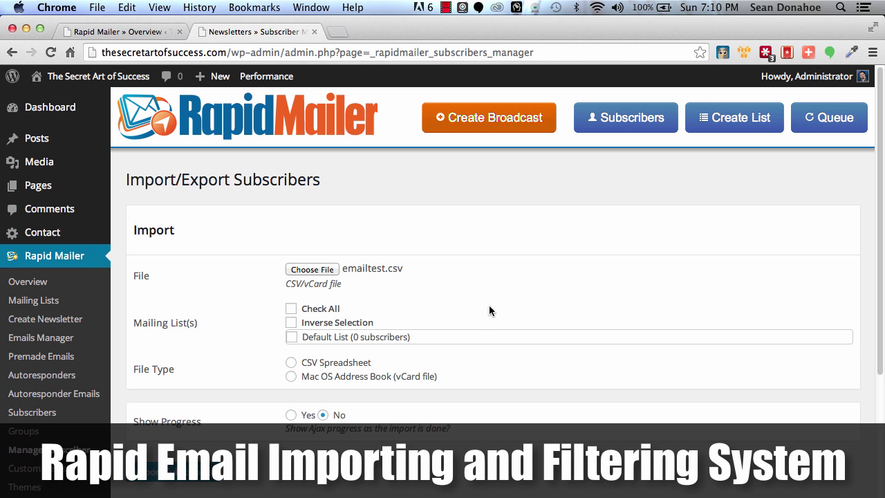
# Assign the import to the Default List and set its file type to CSV Spreadsheet
pyautogui.click(292, 339)
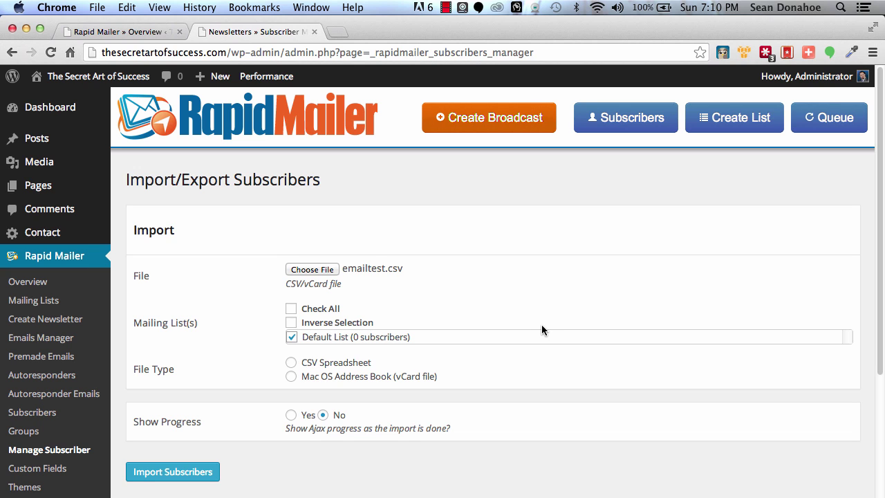
pyautogui.scroll(-1, 530, 324)
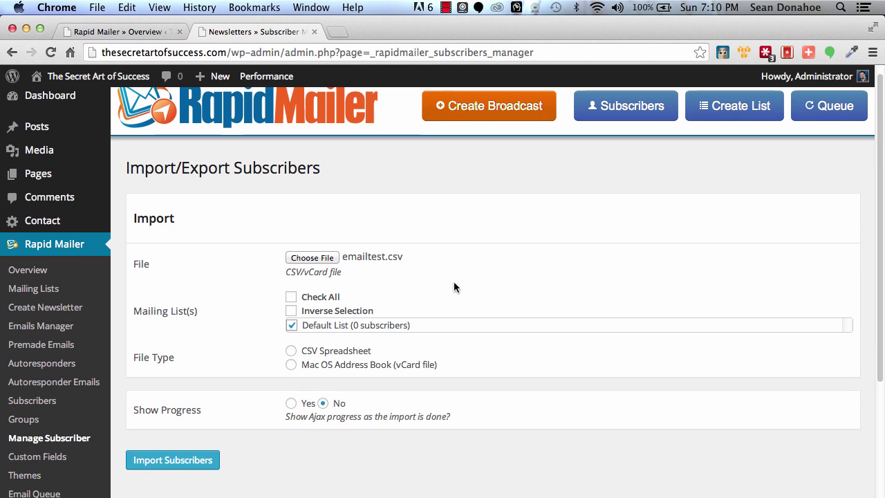
pyautogui.click(290, 350)
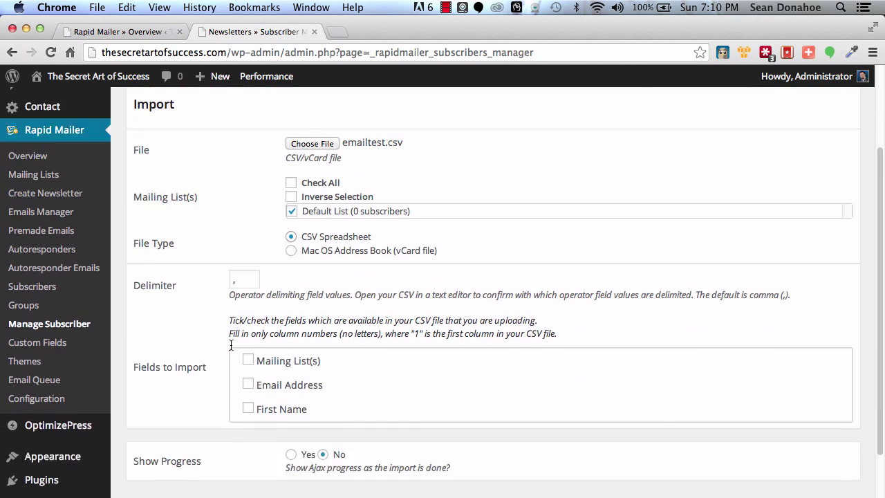
# Include the Email Address field in the import and map it to column number 1
pyautogui.scroll(-3, 221, 347)
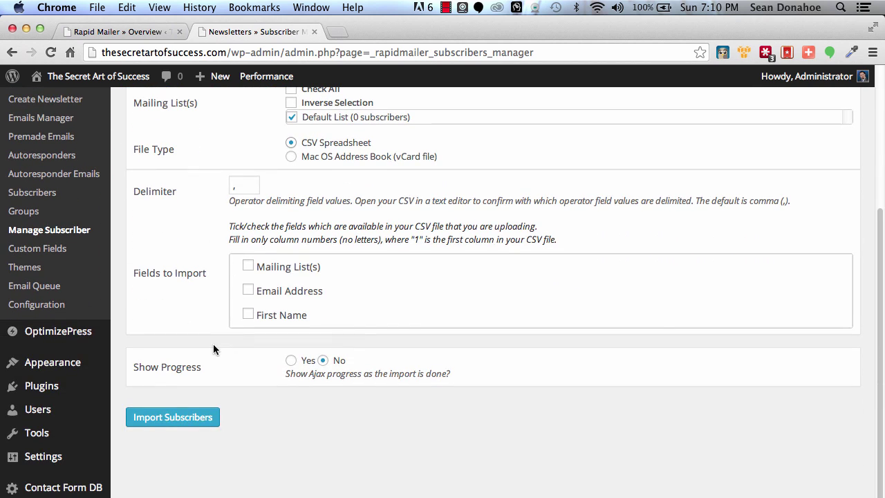
pyautogui.click(248, 291)
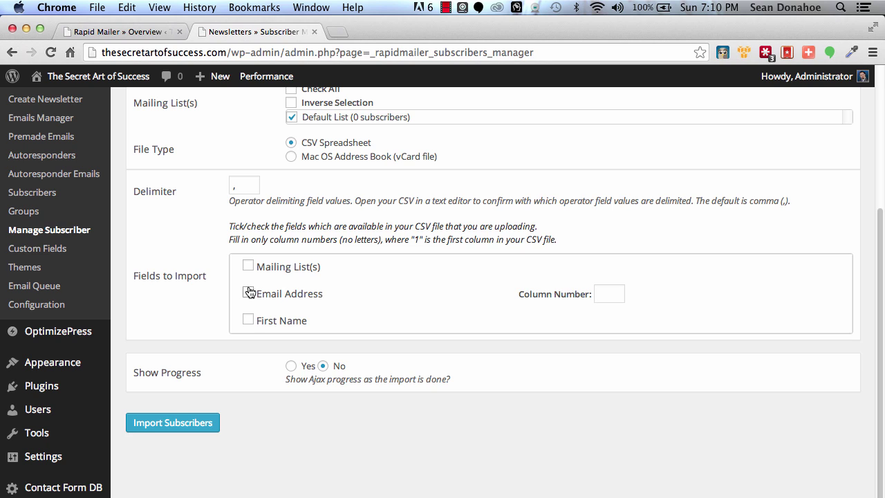
pyautogui.click(613, 284)
pyautogui.write('1')
pyautogui.click(697, 291)
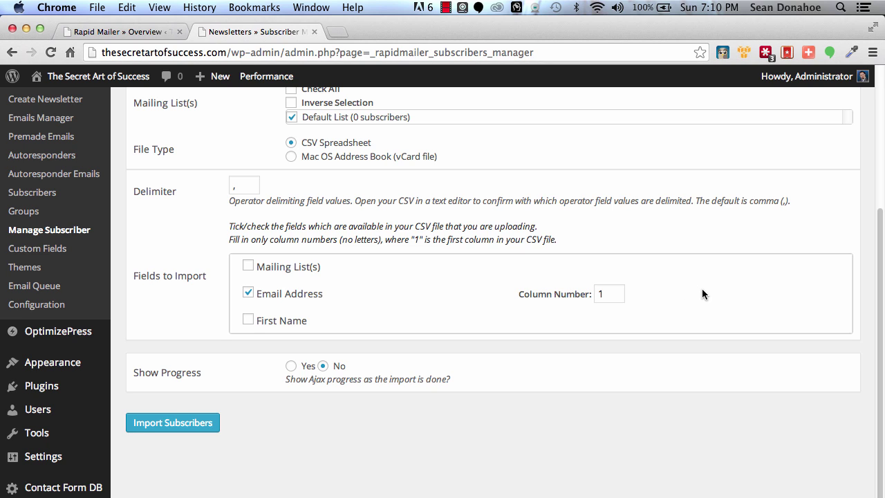
# Enable the import's progress display, submit the import form and start importing the subscribers
pyautogui.click(290, 366)
pyautogui.scroll(5, 218, 357)
pyautogui.scroll(-6, 219, 357)
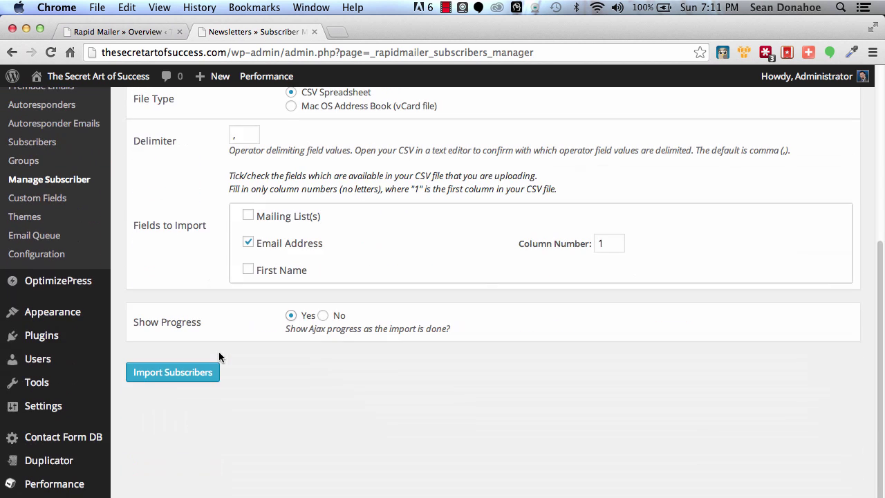
pyautogui.click(173, 377)
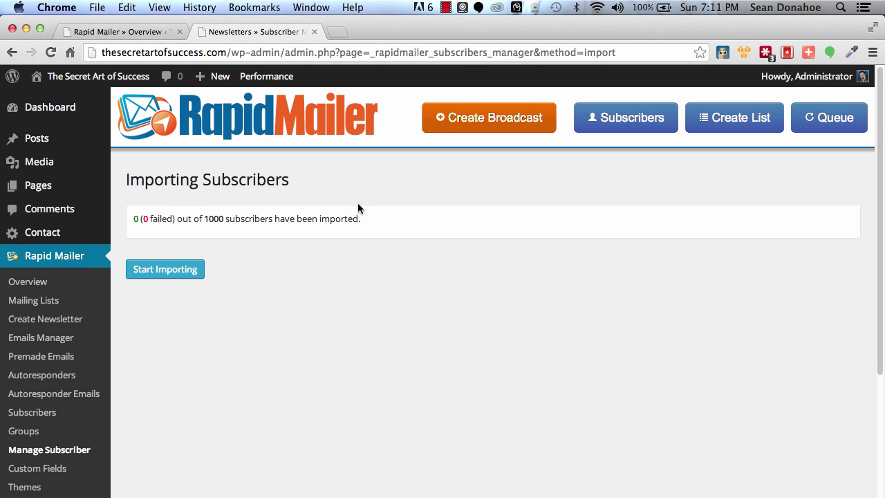
pyautogui.click(166, 270)
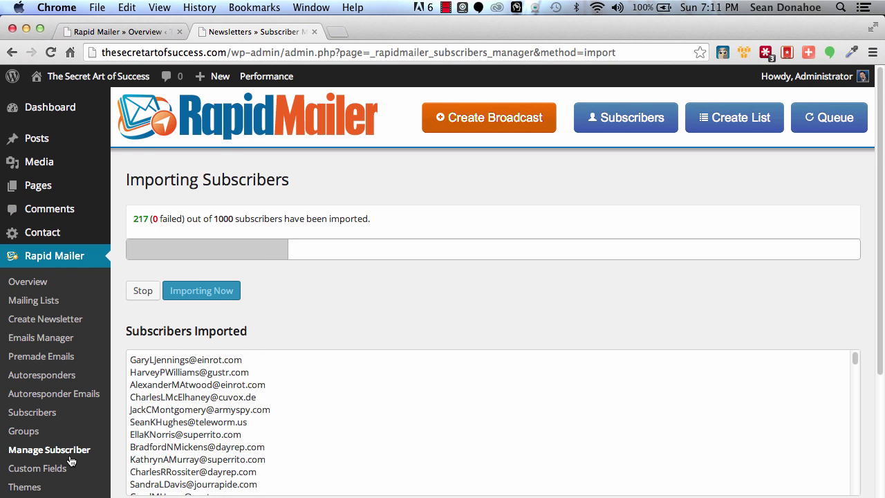
# Open Rapid Mailer's Custom Fields page in a new browser tab and switch to it, leaving the import running
pyautogui.scroll(-1, 70, 462)
pyautogui.scroll(-5, 69, 462)
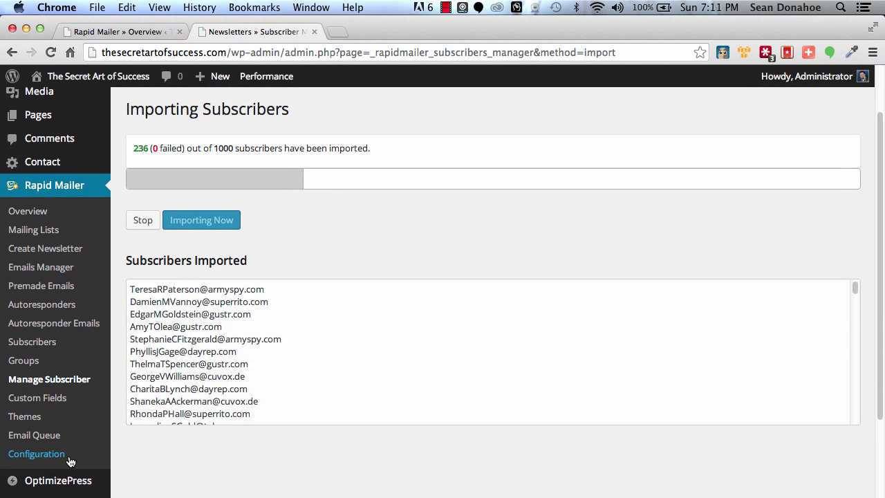
pyautogui.rightClick(18, 399)
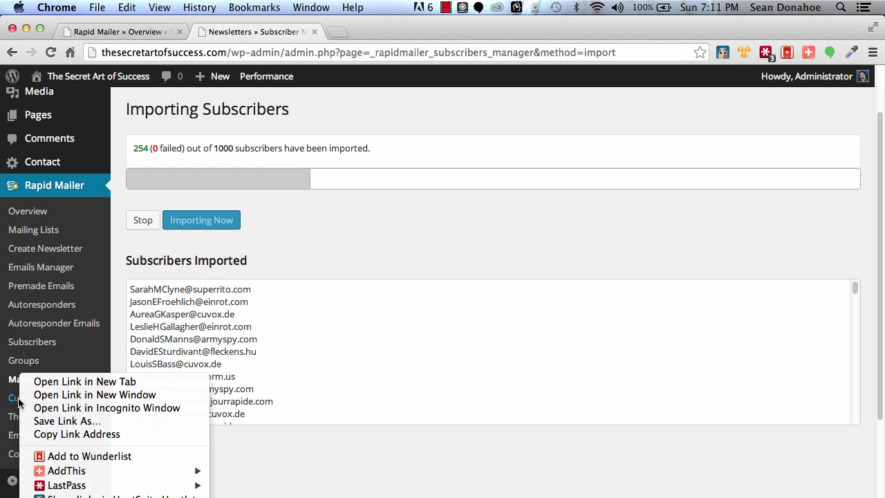
pyautogui.click(101, 389)
pyautogui.click(405, 31)
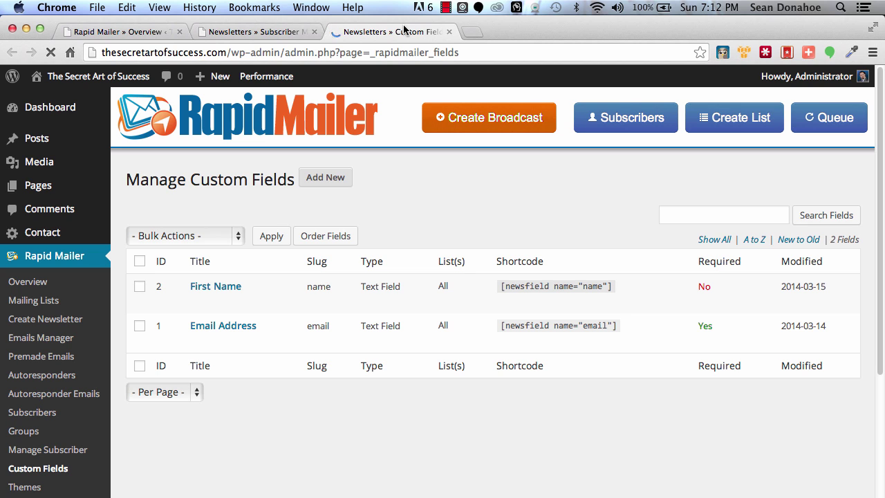
# Look over the themes on Rapid Mailer's Themes page and open the form for creating a new theme
pyautogui.click(20, 488)
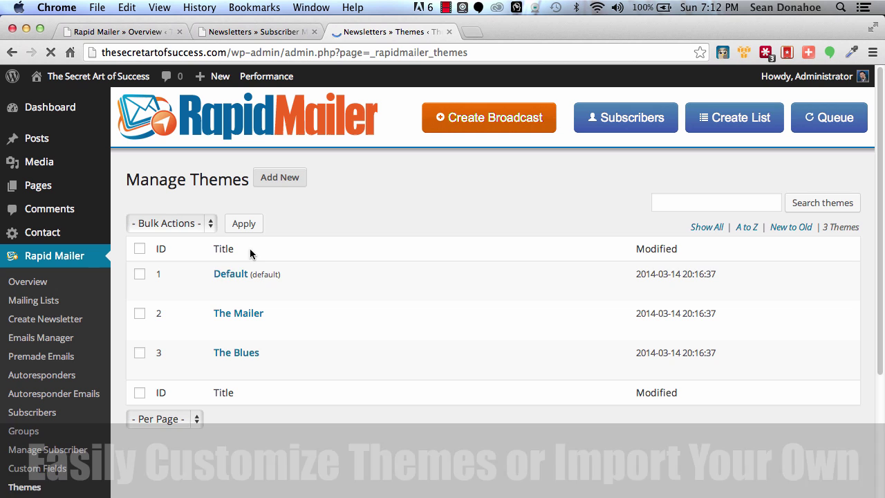
pyautogui.moveTo(230, 375)
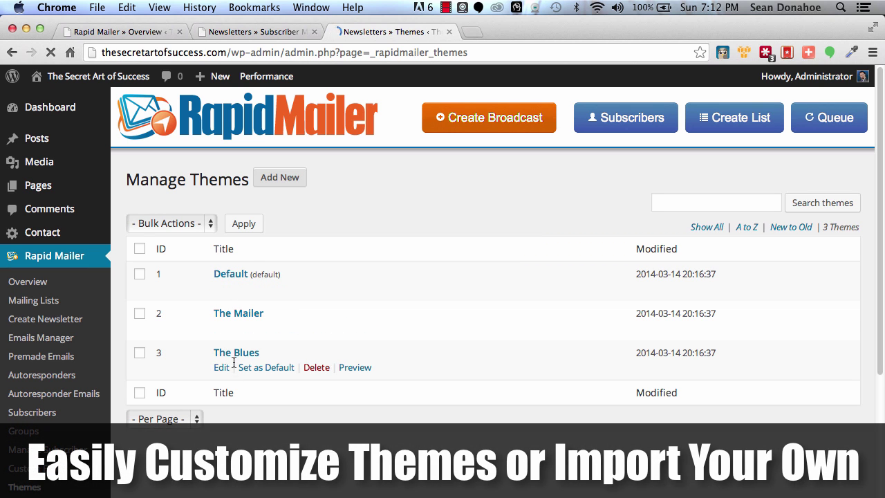
pyautogui.moveTo(560, 327)
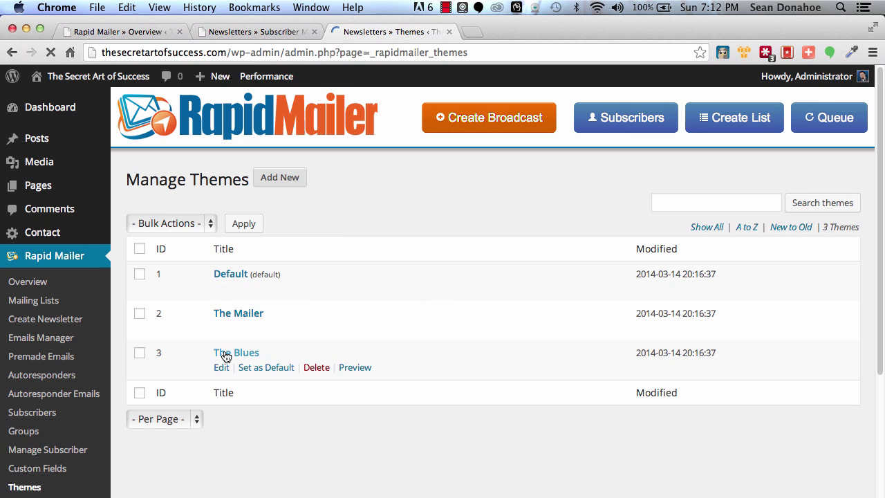
pyautogui.moveTo(288, 342)
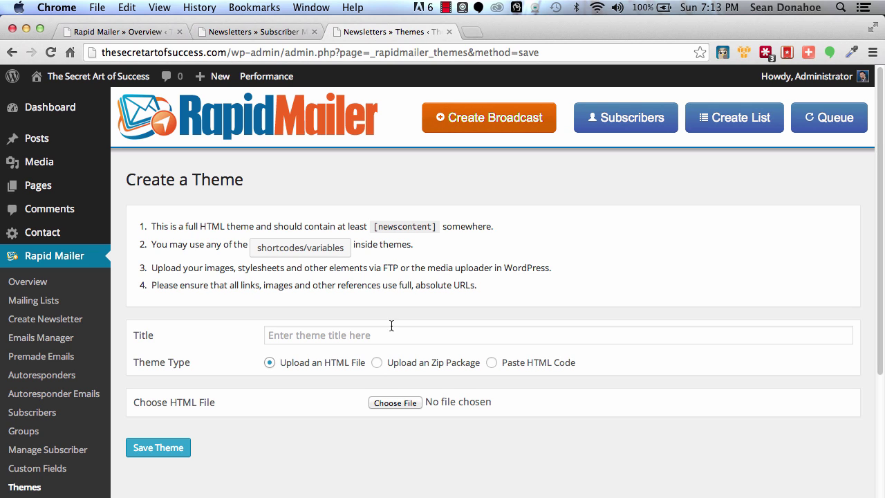
# Compare the new theme's type options: Paste HTML Code, Upload an Zip Package and Upload an HTML File
pyautogui.click(513, 366)
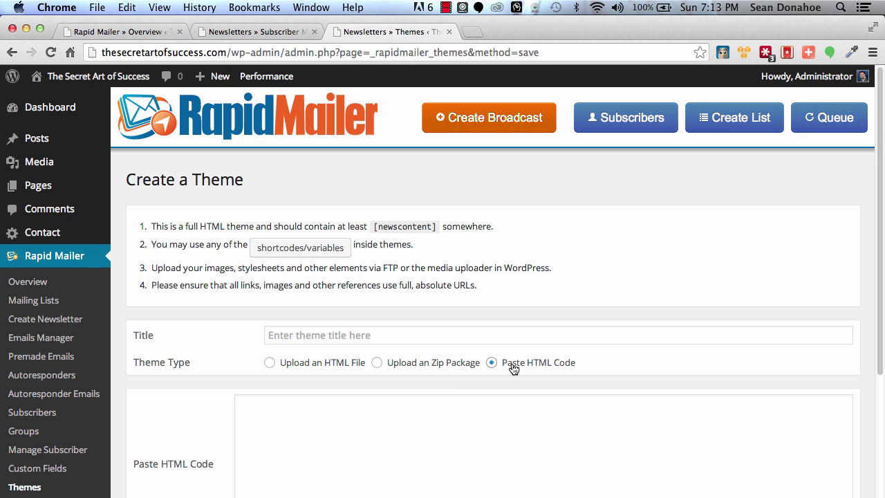
pyautogui.scroll(-2, 364, 476)
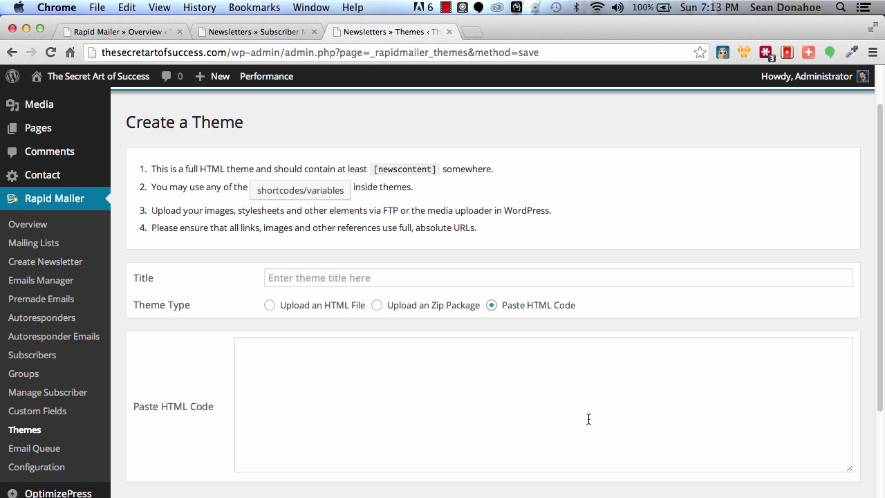
pyautogui.click(376, 306)
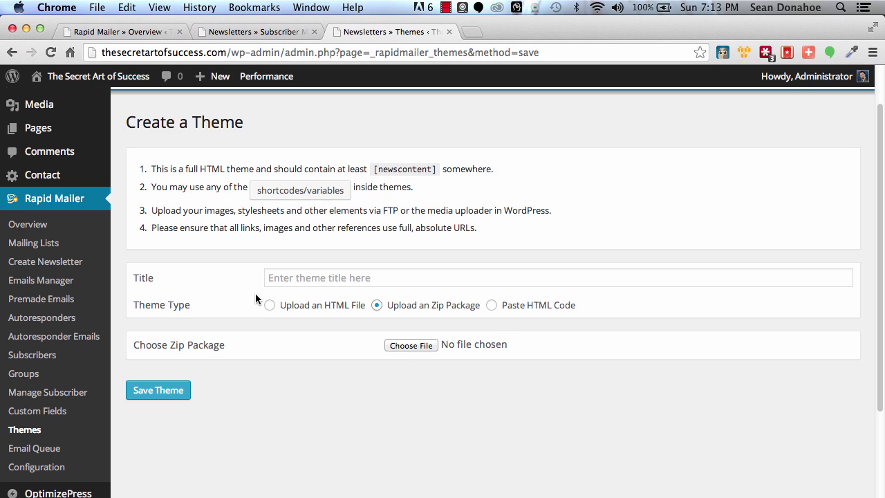
pyautogui.click(269, 306)
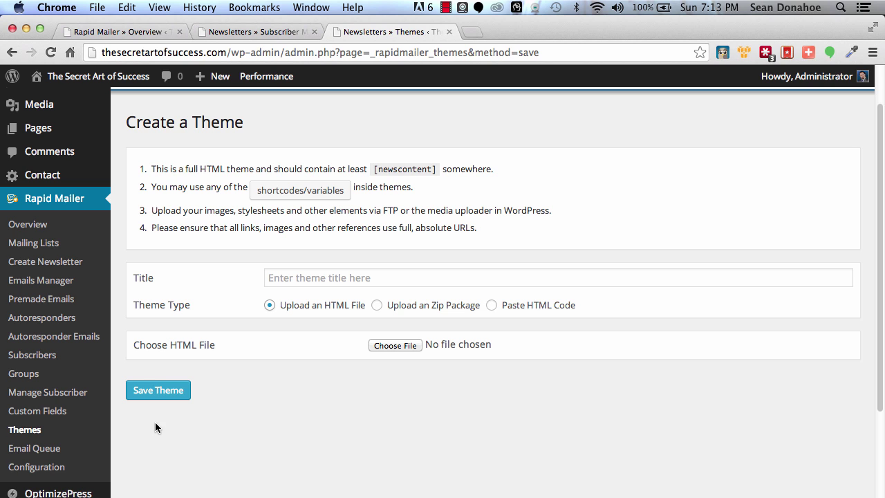
# Open Rapid Mailer's Email Queue page and check the schedule details, highlighting the number of emails per schedule interval
pyautogui.click(51, 453)
pyautogui.scroll(-3, 304, 430)
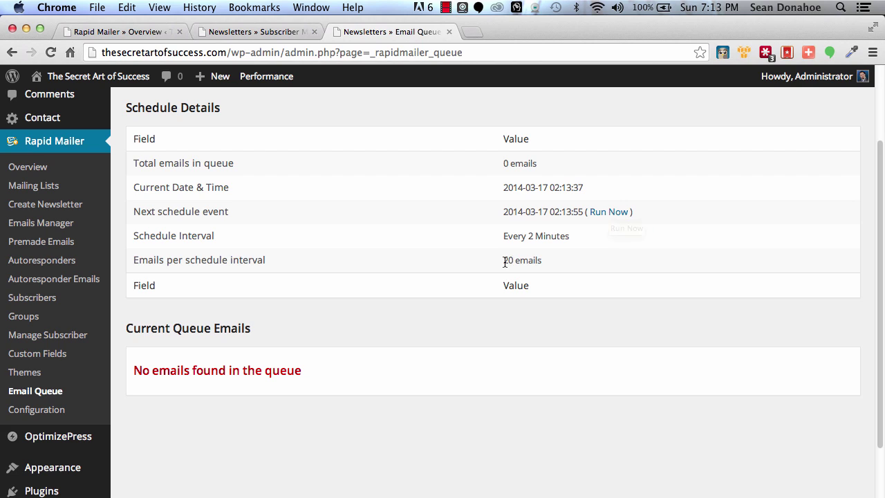
pyautogui.moveTo(503, 260); pyautogui.dragTo(546, 259)
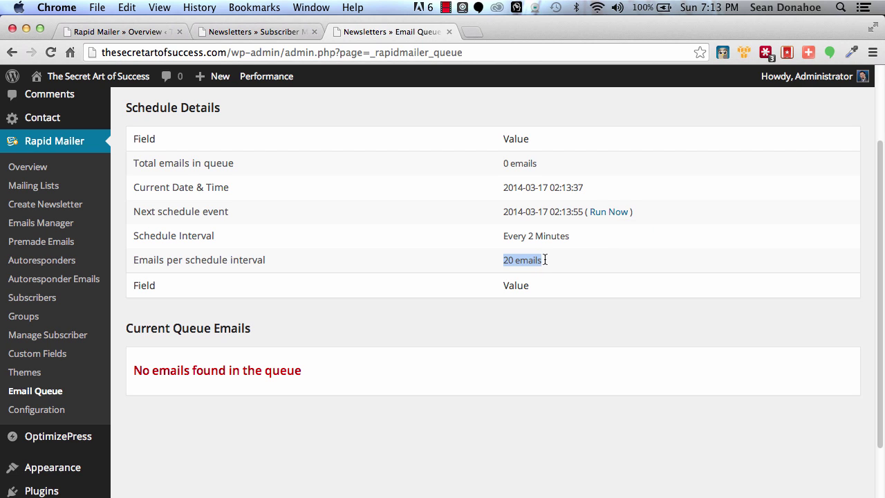
pyautogui.click(605, 270)
# Open Rapid Mailer's Configuration page and look over the General Mail Settings
pyautogui.click(30, 412)
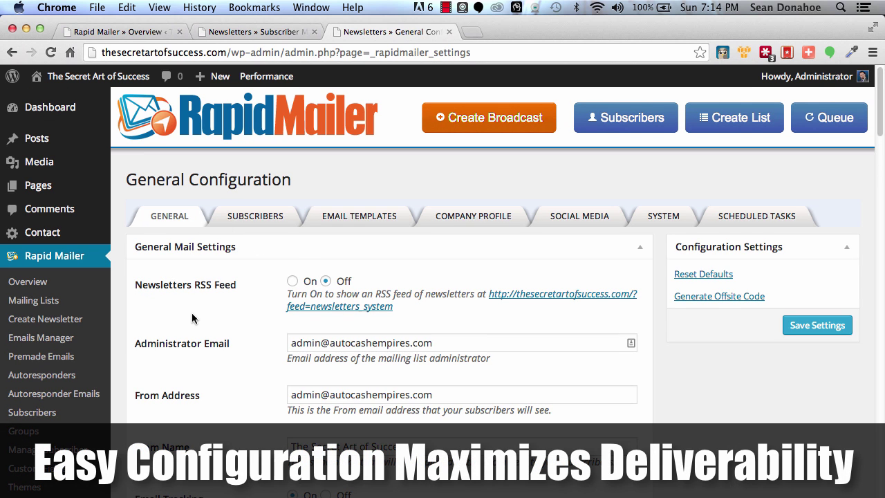
pyautogui.scroll(-2, 243, 341)
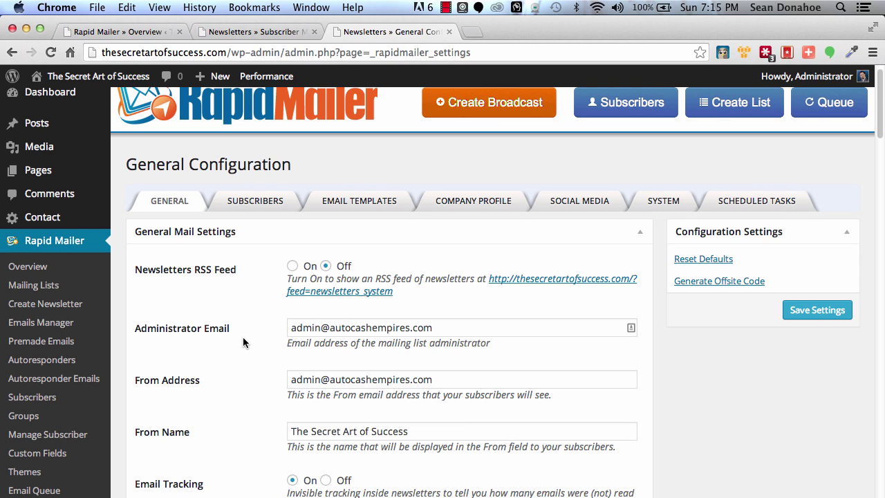
pyautogui.scroll(1, 243, 336)
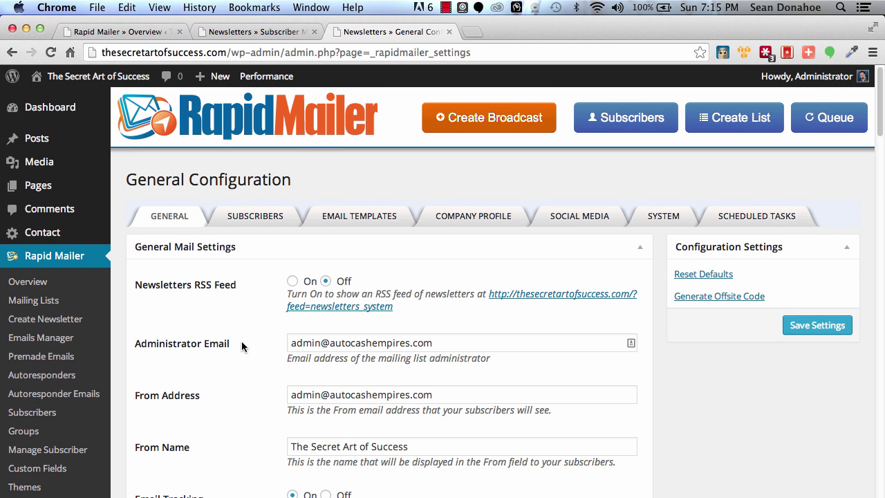
# Compare the Gmail SMTP and WP Mail options under Mail Type, and select SMTP Server to show its host and port fields
pyautogui.scroll(-10, 241, 342)
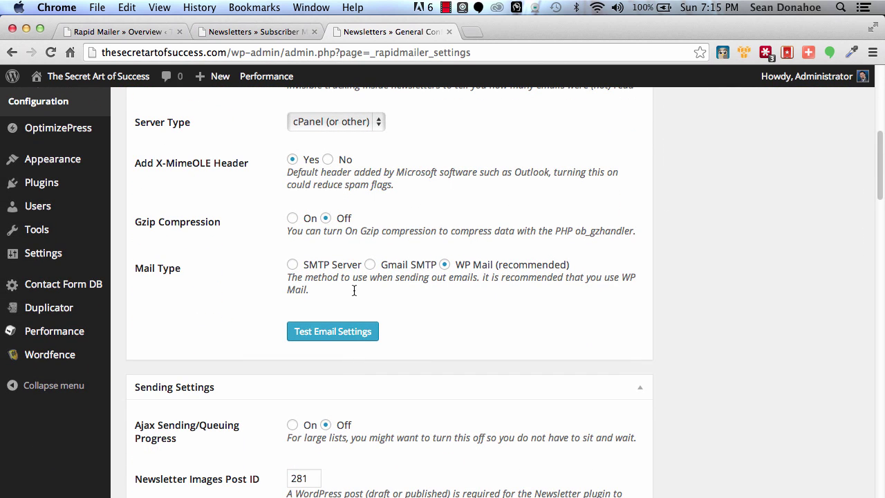
pyautogui.click(371, 265)
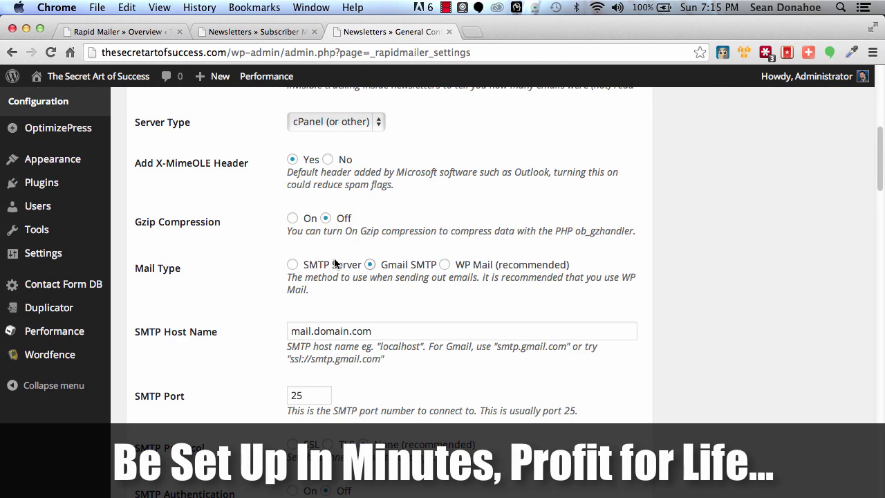
pyautogui.click(445, 266)
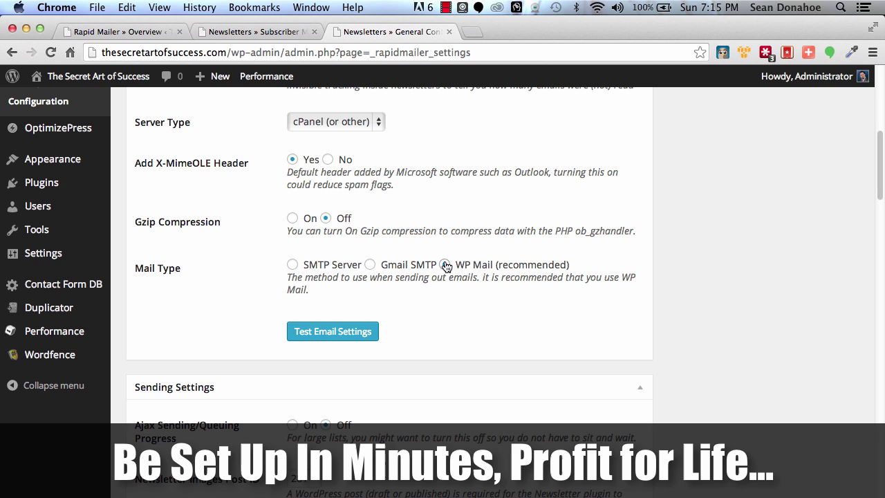
pyautogui.click(294, 265)
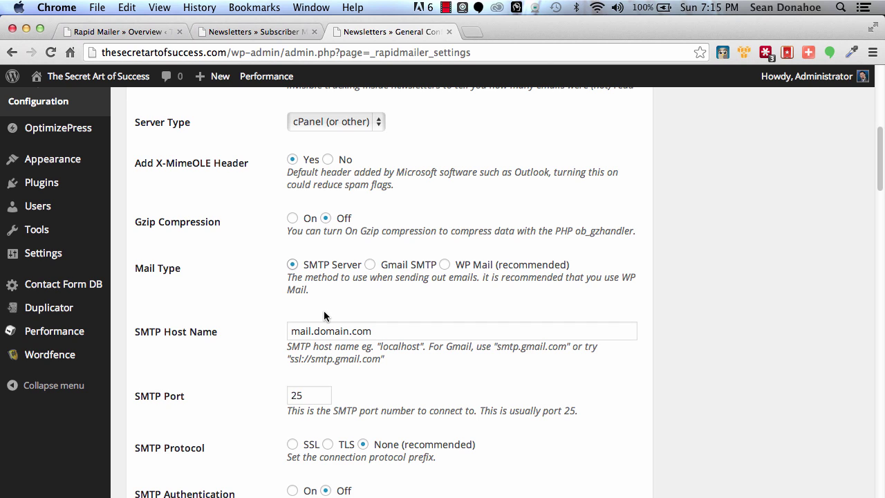
# Review the SMTP, sending, default subscription form, post publishing and email scheduling settings on the General Configuration page
pyautogui.scroll(-3, 214, 373)
pyautogui.scroll(-6, 213, 374)
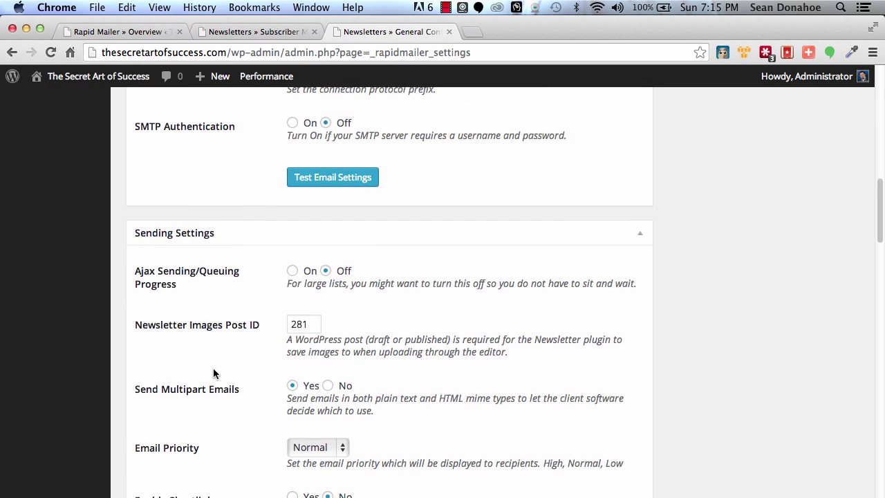
pyautogui.scroll(-10, 213, 371)
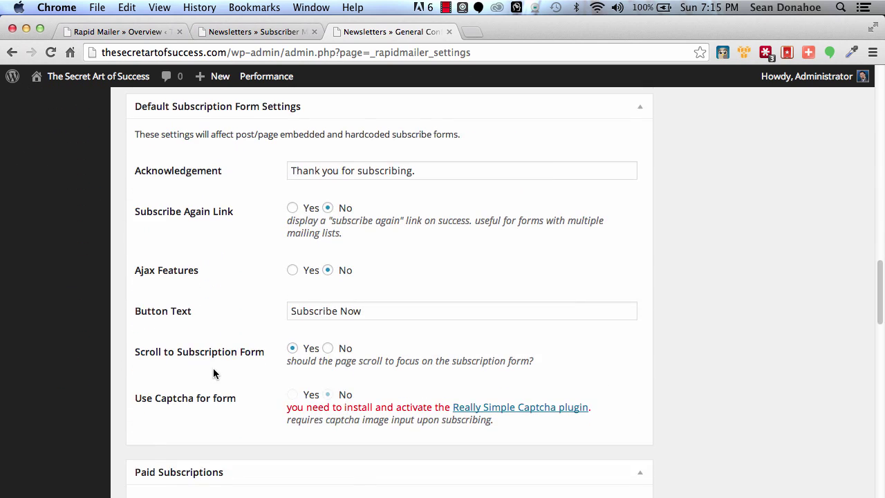
pyautogui.scroll(-8, 214, 371)
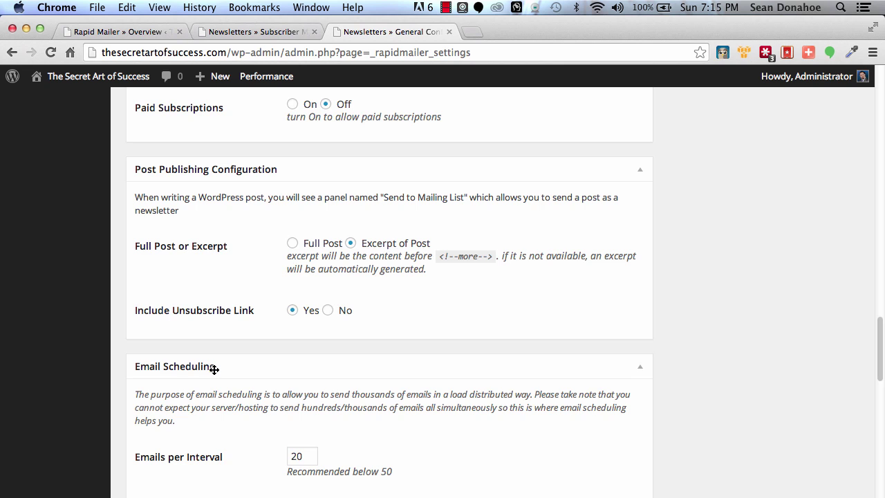
pyautogui.scroll(15, 213, 373)
pyautogui.scroll(10, 213, 368)
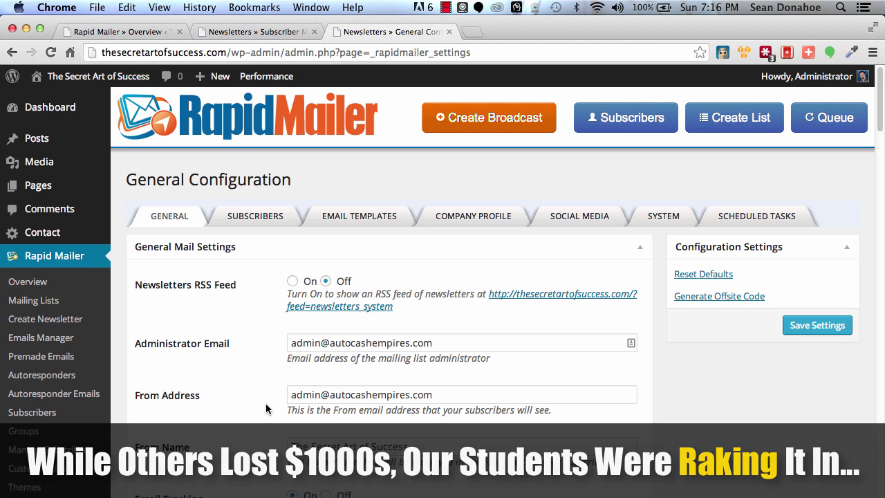
# Turn Paid Subscriptions on to examine the currency, payment method and PayPal options, and switch it back off
pyautogui.scroll(-15, 265, 408)
pyautogui.scroll(-12, 266, 408)
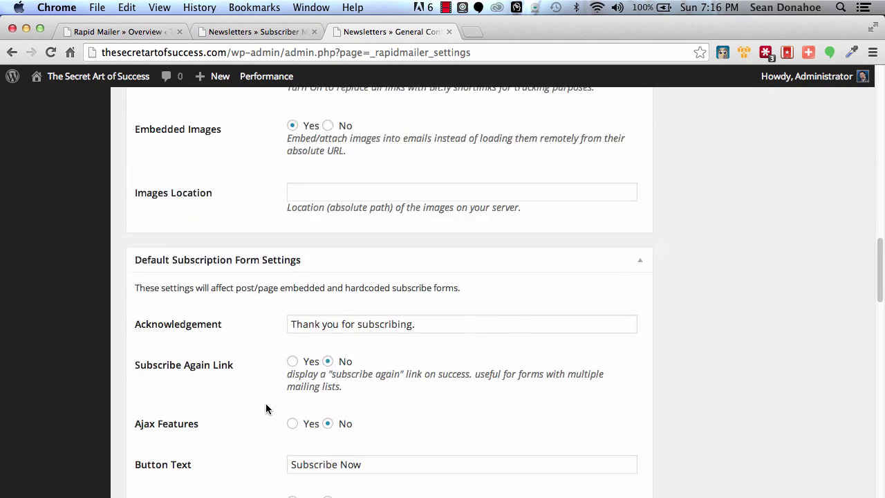
pyautogui.scroll(-3, 267, 405)
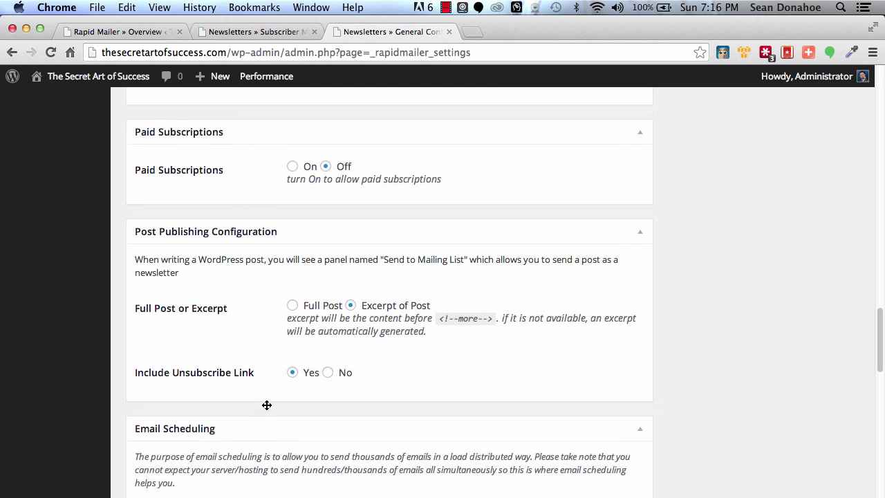
pyautogui.scroll(2, 266, 406)
pyautogui.click(292, 195)
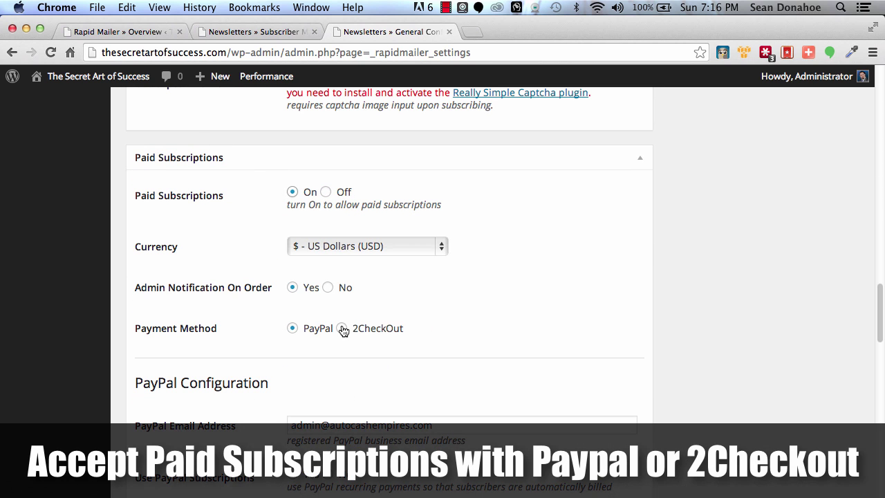
pyautogui.scroll(-1, 229, 356)
pyautogui.scroll(-2, 228, 356)
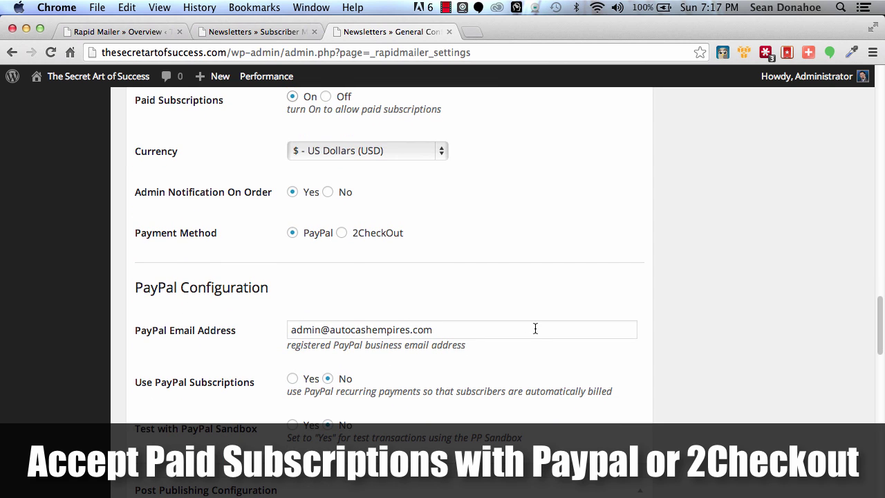
pyautogui.scroll(1, 444, 260)
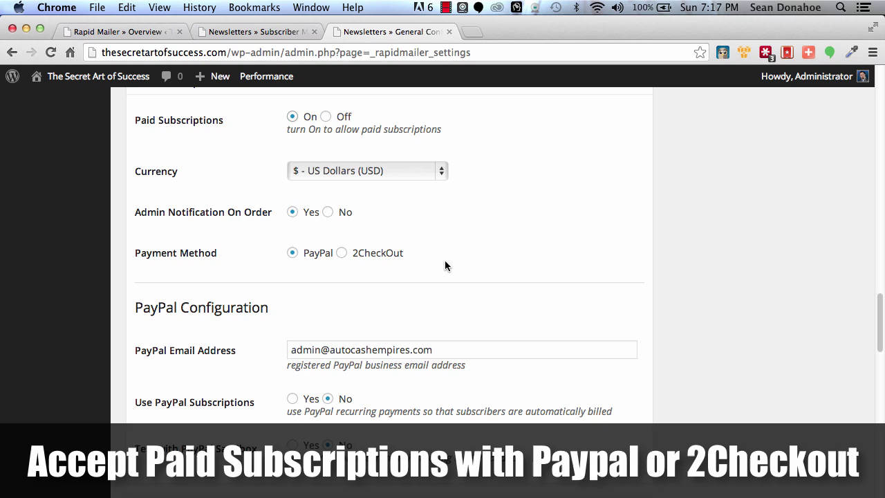
pyautogui.click(326, 117)
# Look over the bounce handling and Latest Posts Subscription settings, and return to the General Mail Settings
pyautogui.scroll(-5, 133, 408)
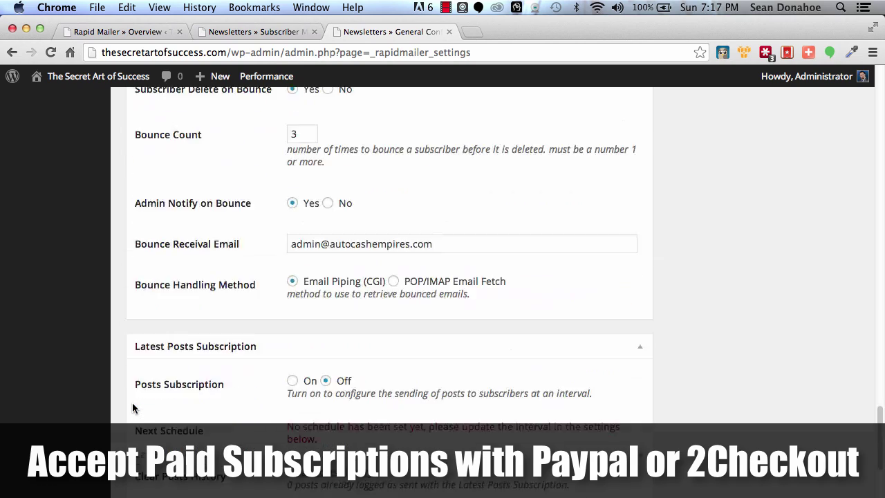
pyautogui.scroll(-5, 134, 408)
pyautogui.scroll(10, 134, 408)
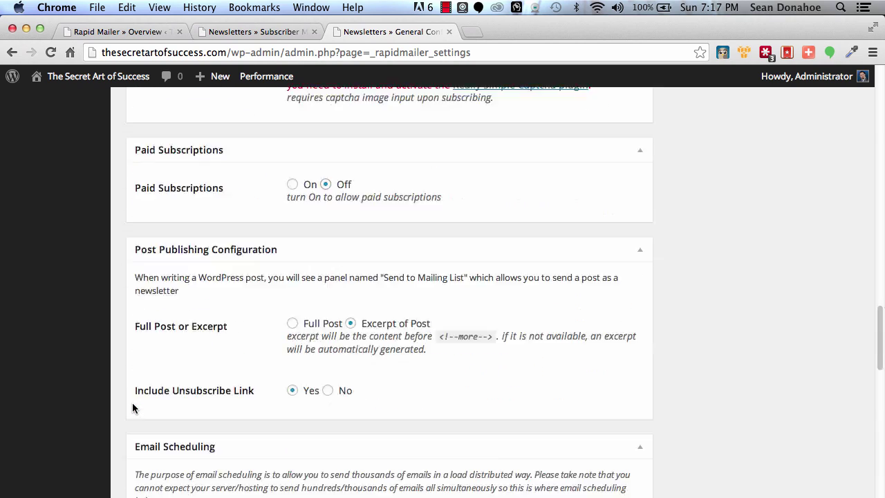
pyautogui.scroll(15, 134, 408)
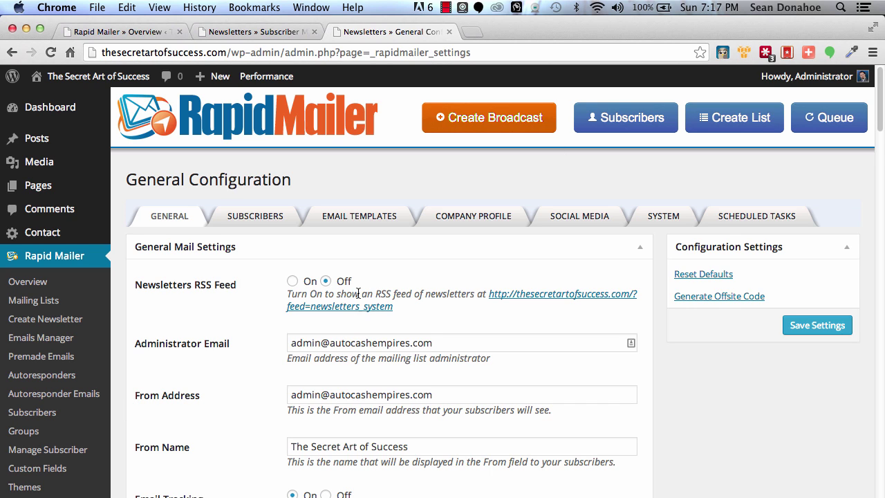